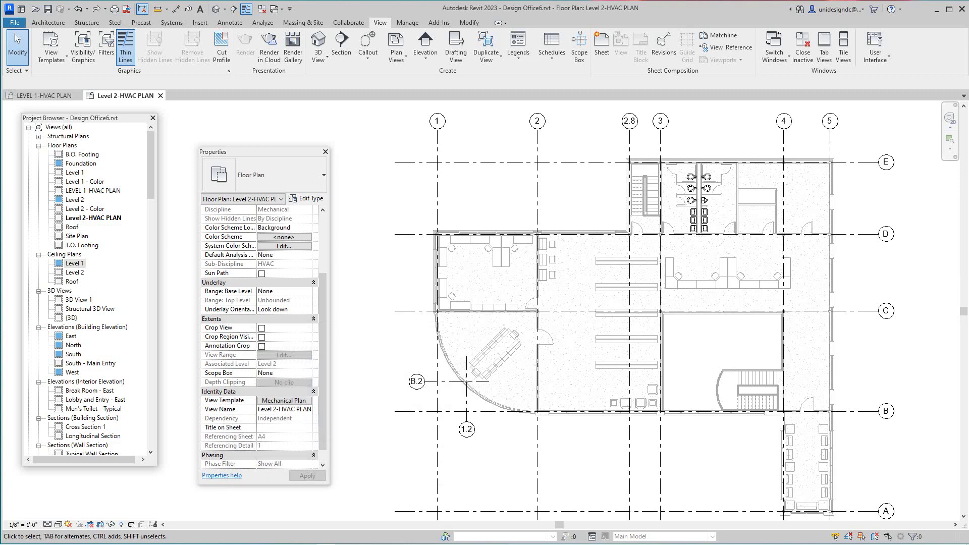
- Create a new floor plan view of Level 1, allowing duplicates of existing views
scroll(562, 287, "down", 2)
middle_click_drag(565, 273, 549, 291)
scroll(550, 291, "up", 2)
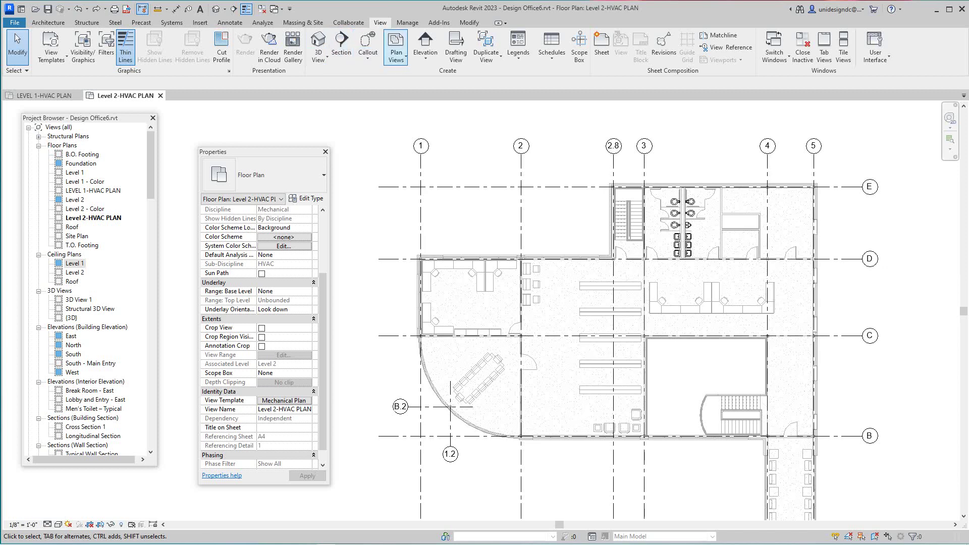
left_click(396, 53)
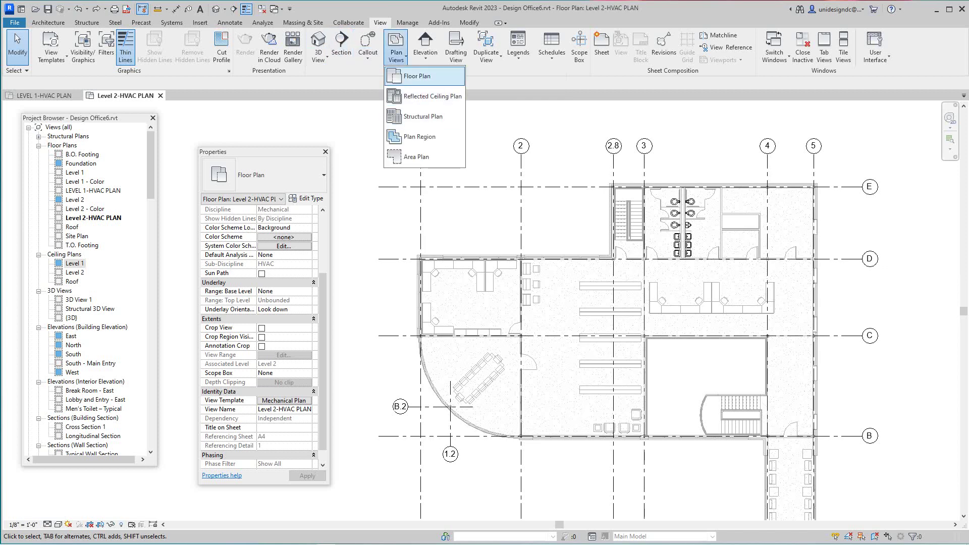
left_click(417, 76)
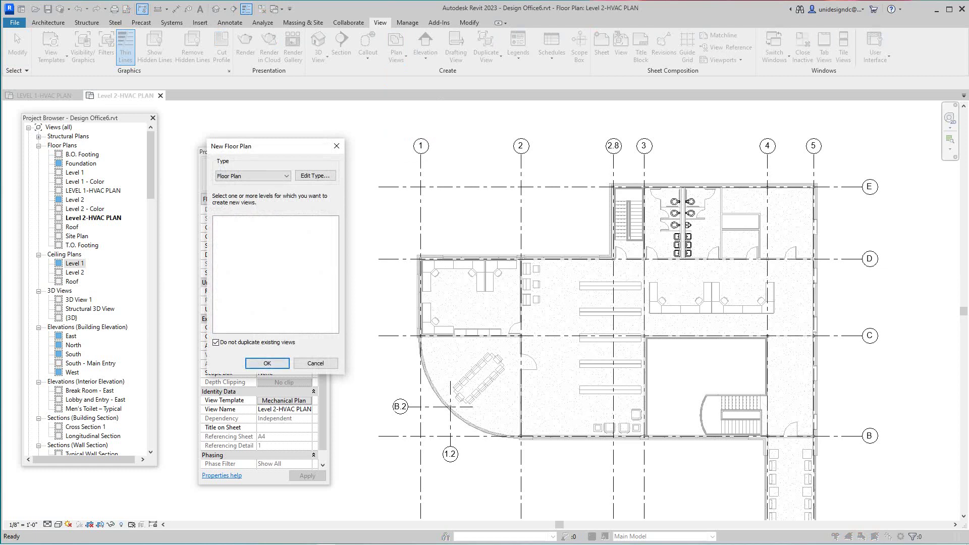
left_click(215, 342)
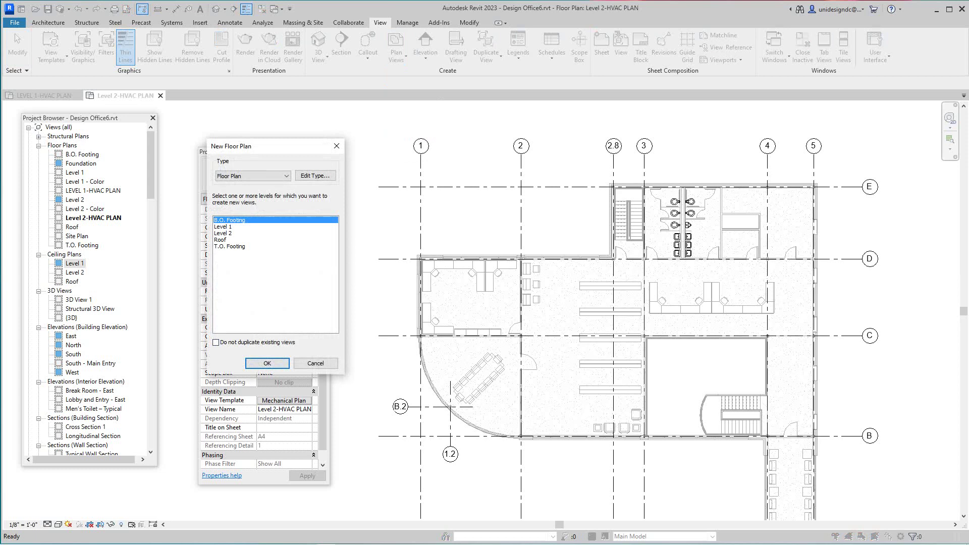
left_click(223, 227)
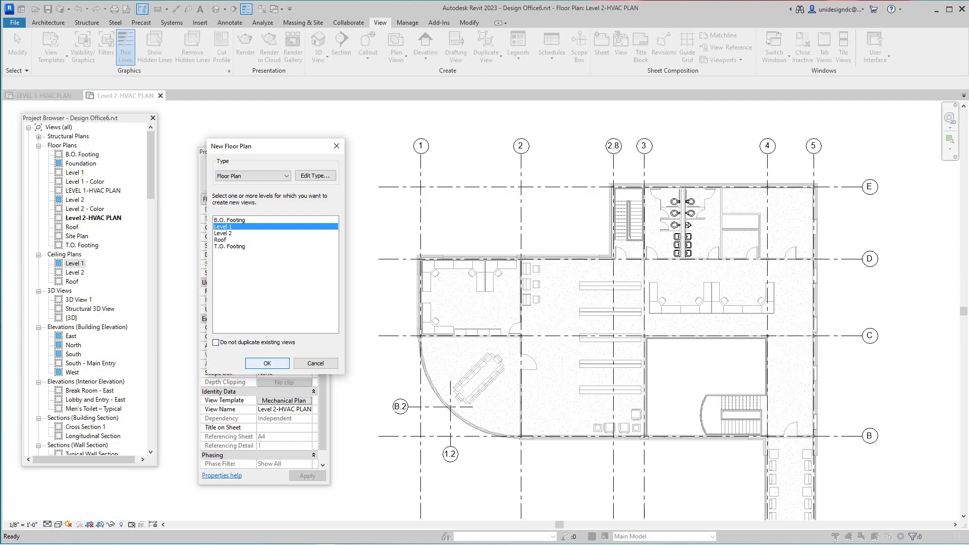
left_click(267, 363)
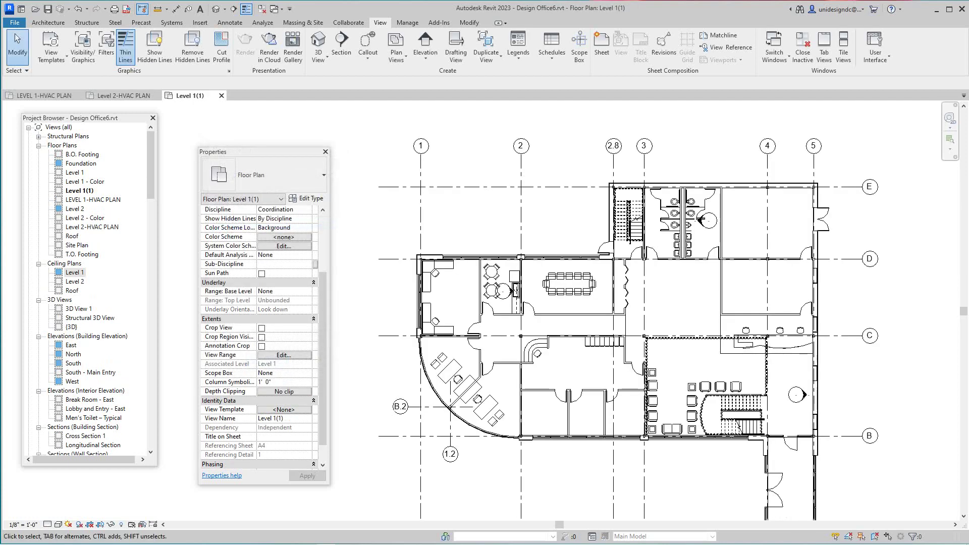
- Rename the new Level 1 floor plan view as "Level 1-Domestic Water Floor Plamn"
right_click(76, 191)
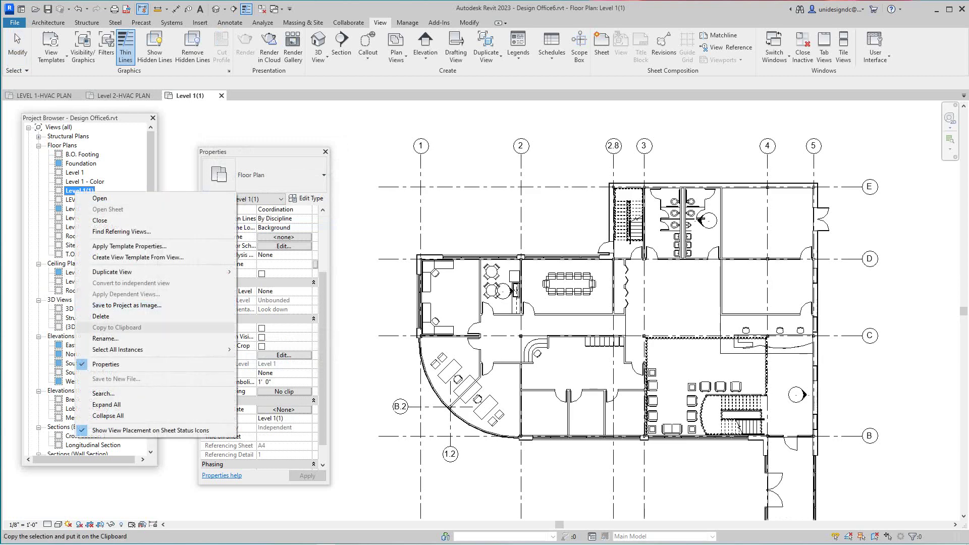
left_click(106, 339)
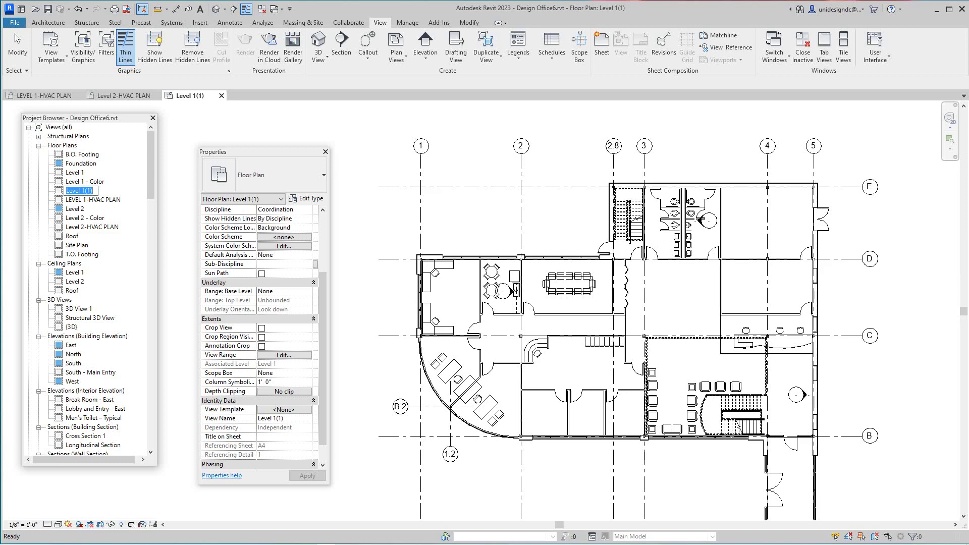
left_click_drag(80, 190, 93, 190)
type("1-dOMES")
key("BackSpace")
key("BackSpace")
key("BackSpace")
key("BackSpace")
key("BackSpace")
type("Domestic Water F")
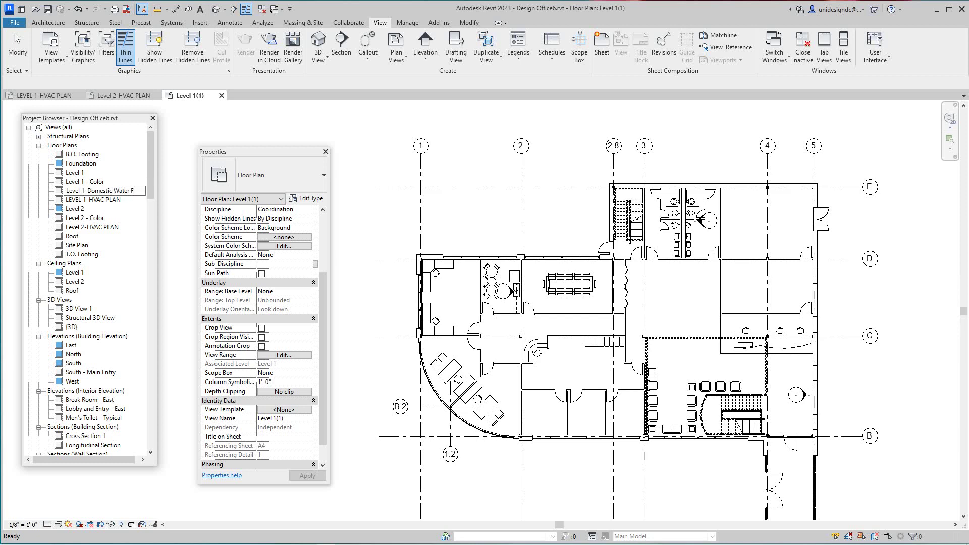
type("loor Plamn")
key("Return")
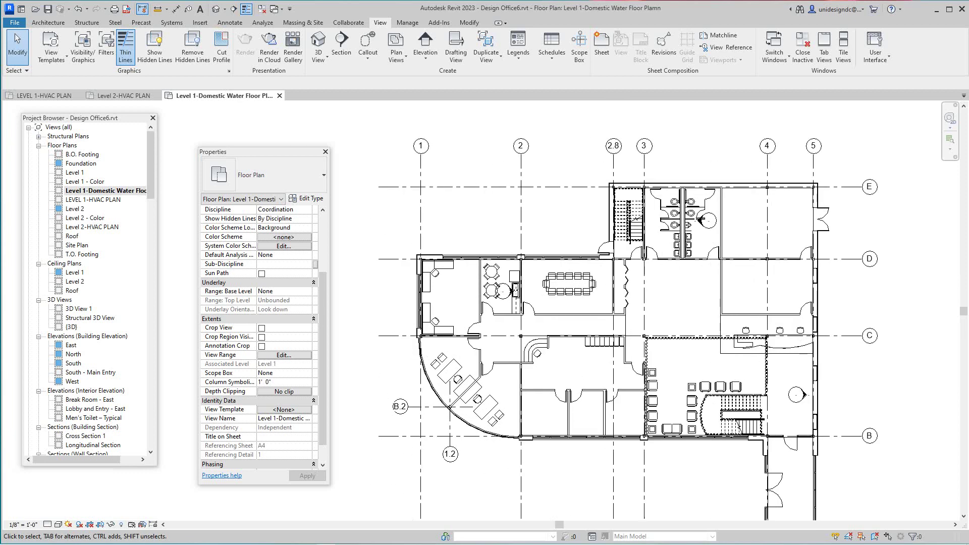
- Assign the Plumbing Plan view template to the Level 1 domestic water view, with View Scale excluded from the template
left_click(284, 410)
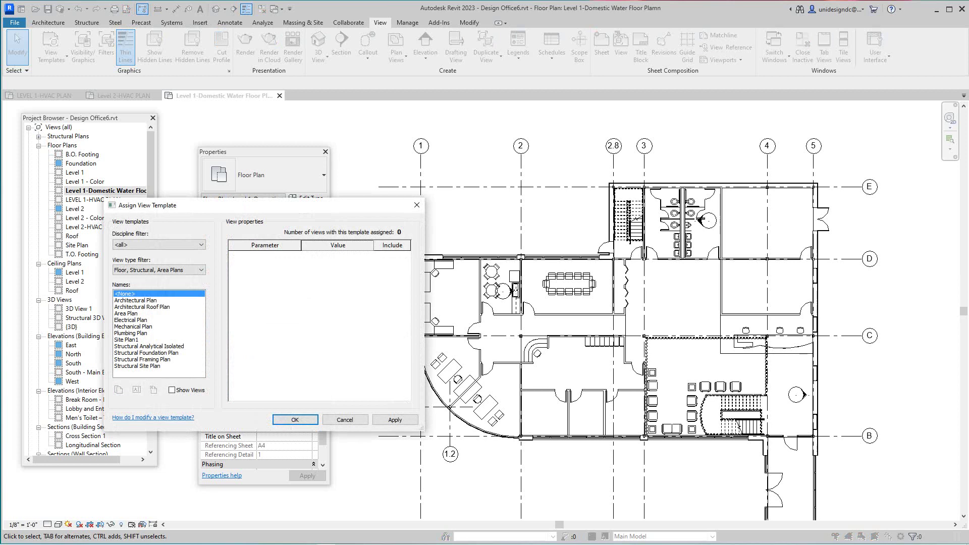
left_click(130, 334)
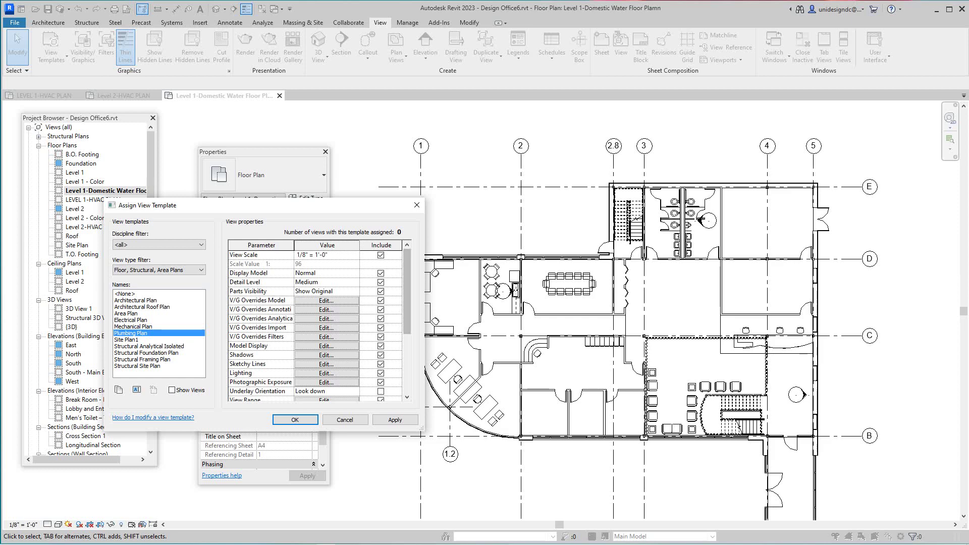
left_click(380, 255)
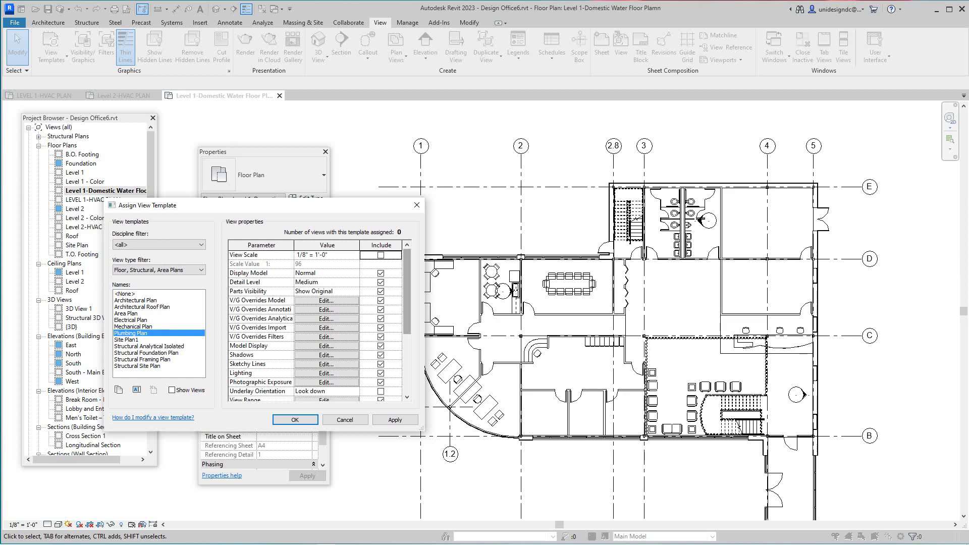
left_click(295, 420)
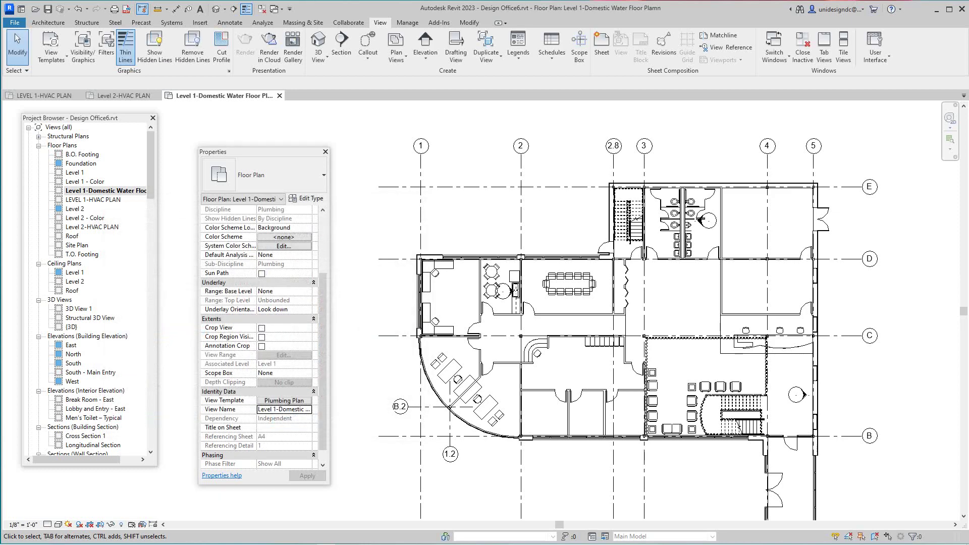
- Examine the Level 1 domestic water plan and its plumbing fixtures with the Plumbing Plan template applied
scroll(515, 299, "up", 2)
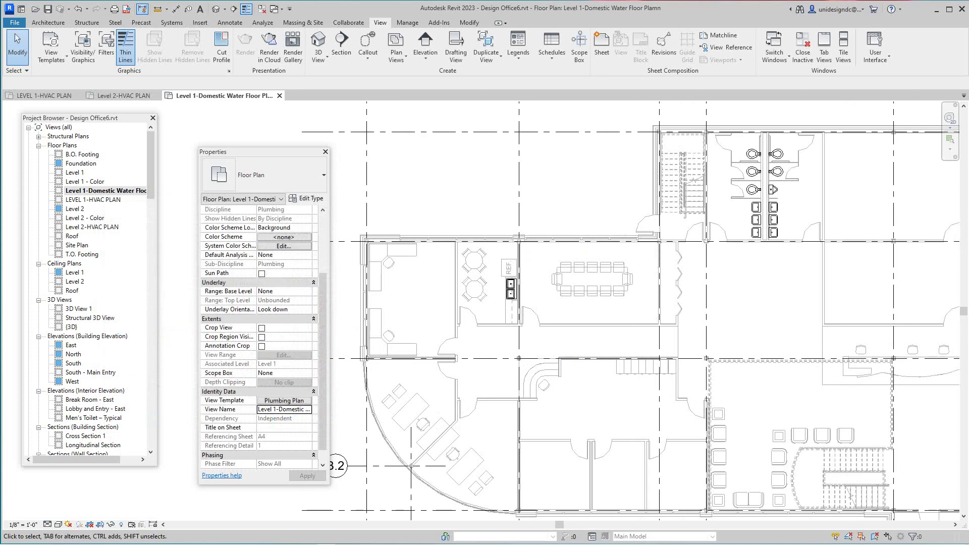
scroll(515, 299, "down", 2)
middle_click_drag(515, 299, 520, 300)
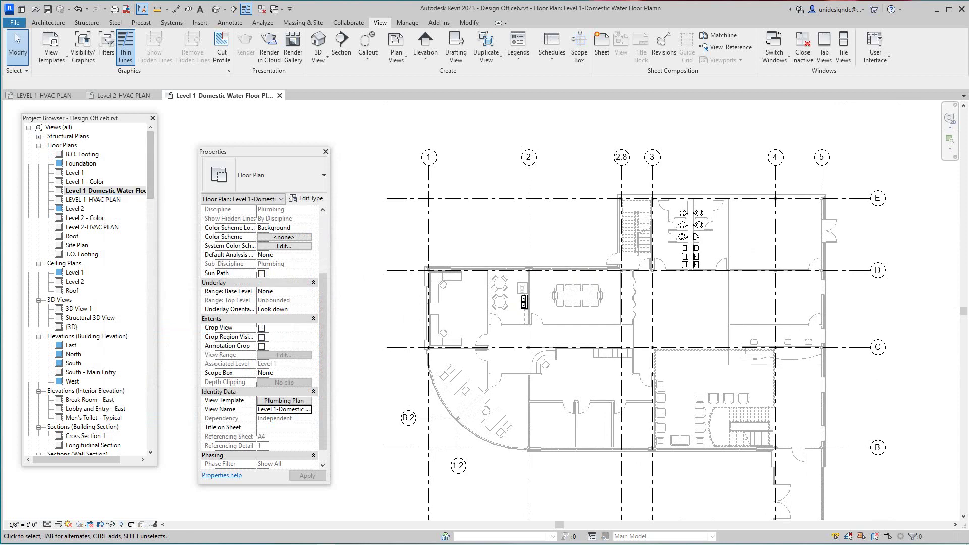
scroll(557, 328, "down", 2)
scroll(557, 328, "up", 2)
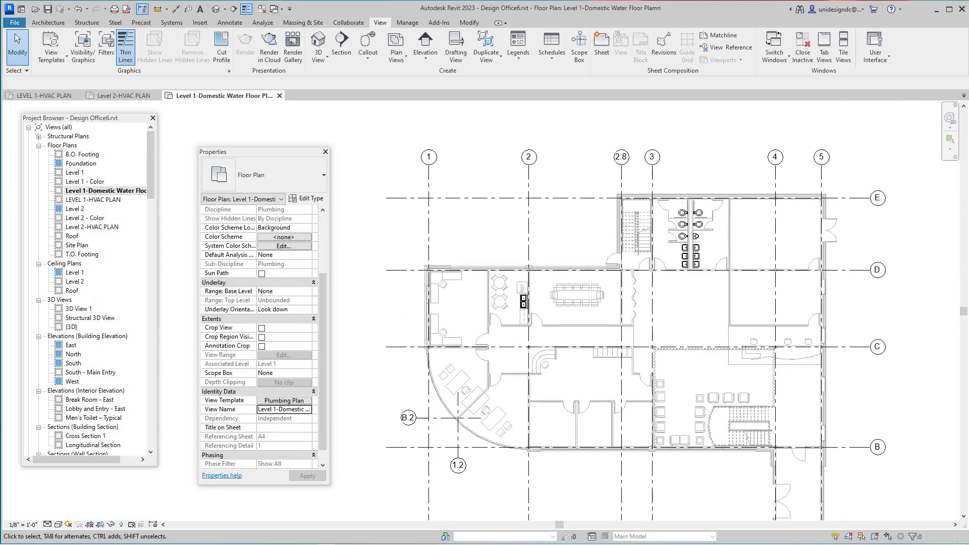
scroll(537, 315, "down", 1)
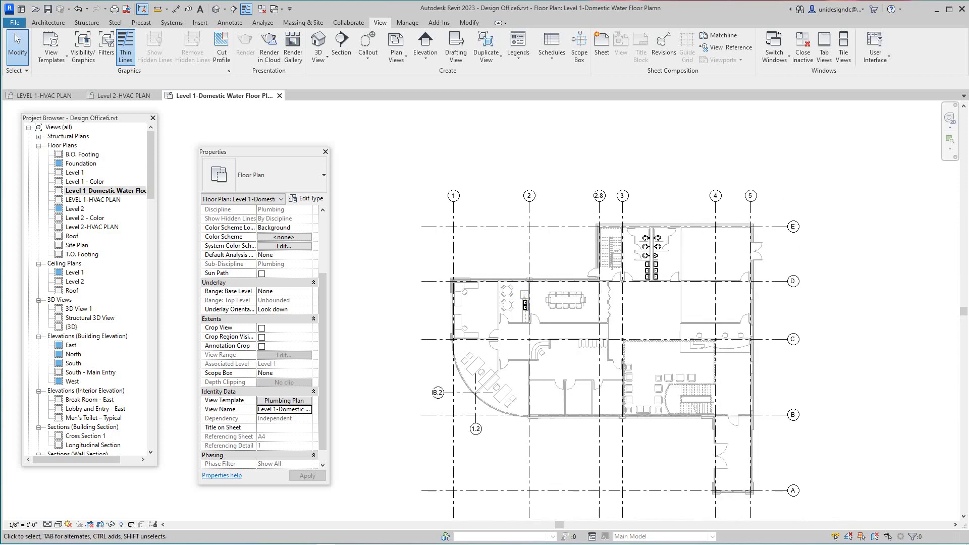
middle_click(544, 281)
middle_click(544, 282)
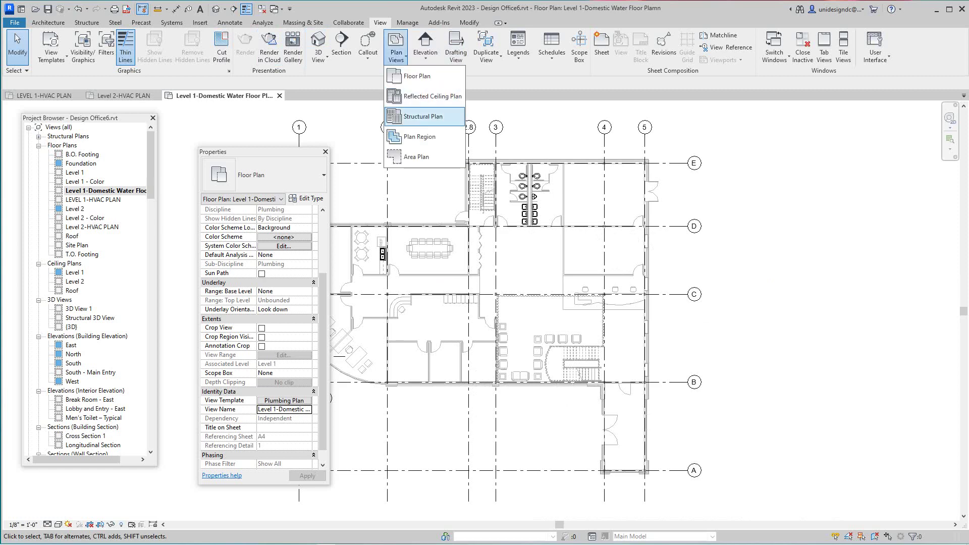
- Create a new floor plan view of Level 2, allowing duplicates of existing views
left_click(396, 52)
left_click(417, 75)
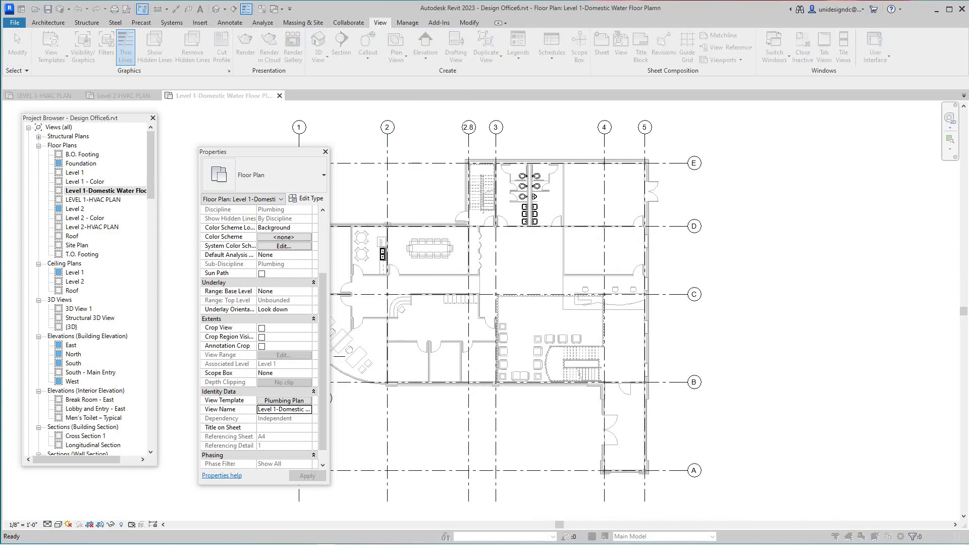
left_click(215, 342)
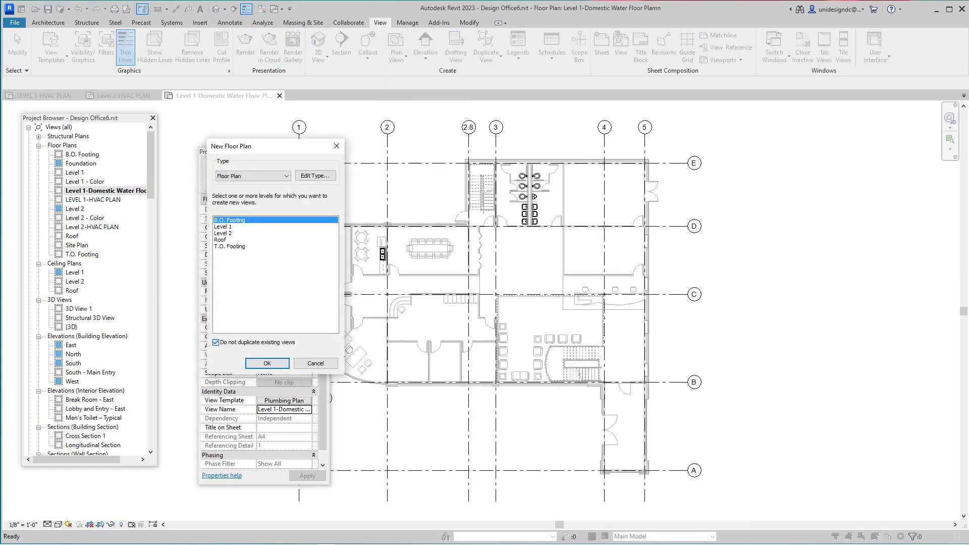
left_click(224, 234)
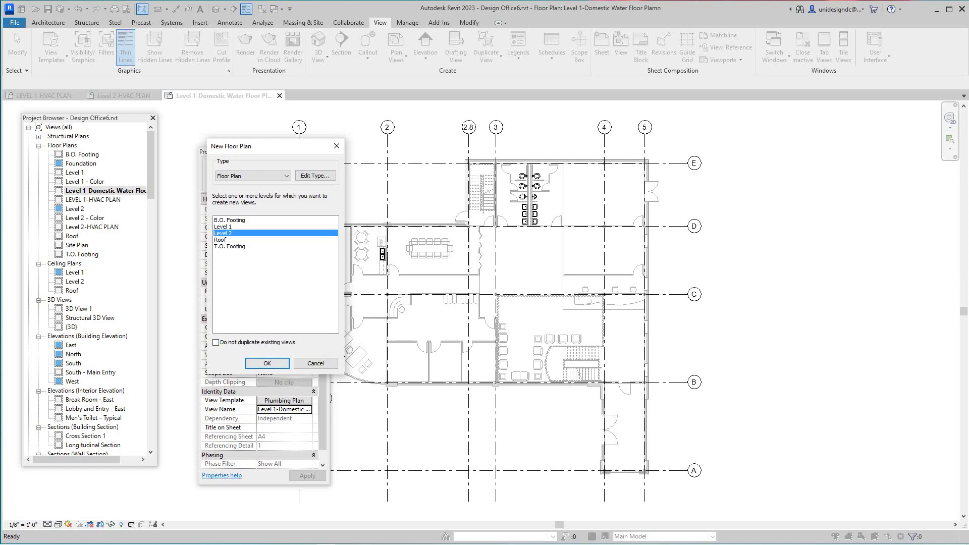
left_click(267, 364)
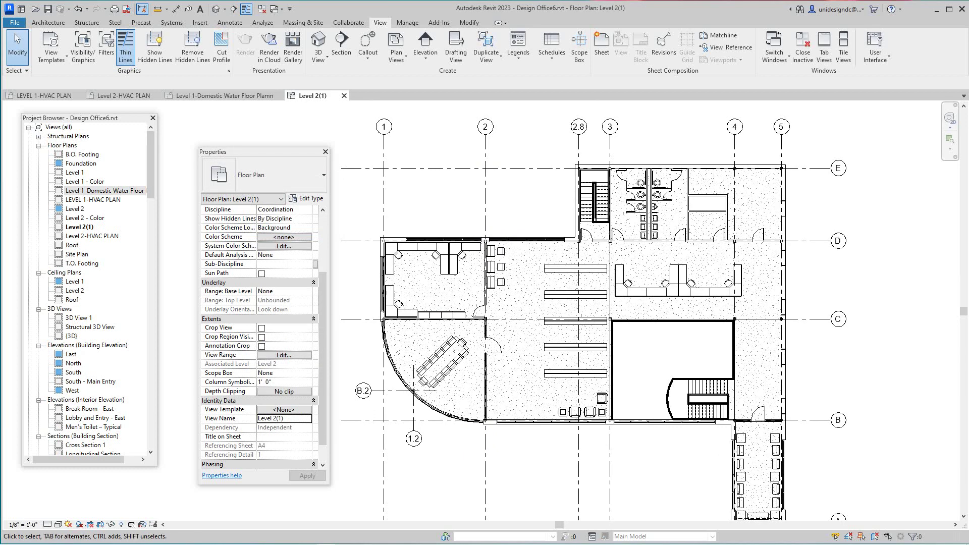
- Rename the new Level 2 floor plan view as "Level 2-Domestic Water Floor Plan"
left_click(79, 227)
right_click(80, 227)
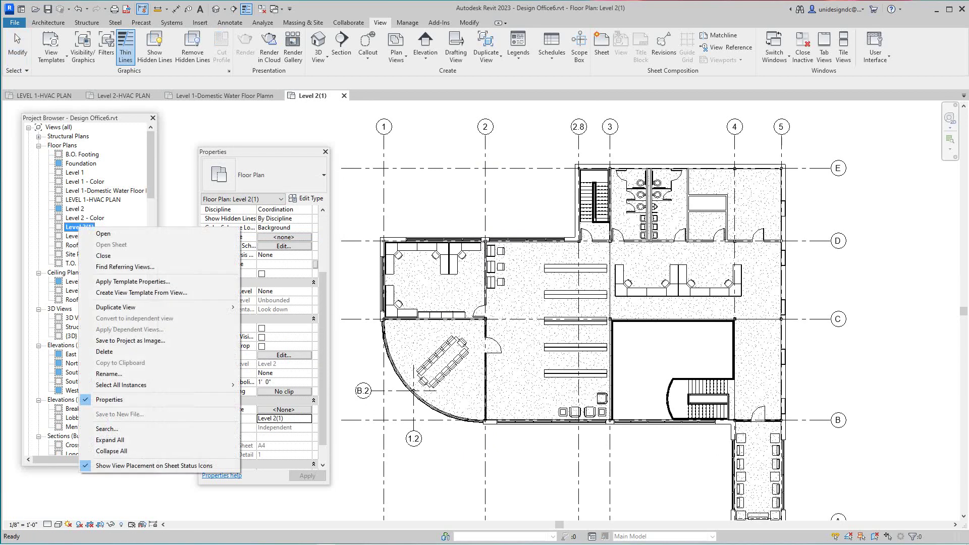
left_click(116, 375)
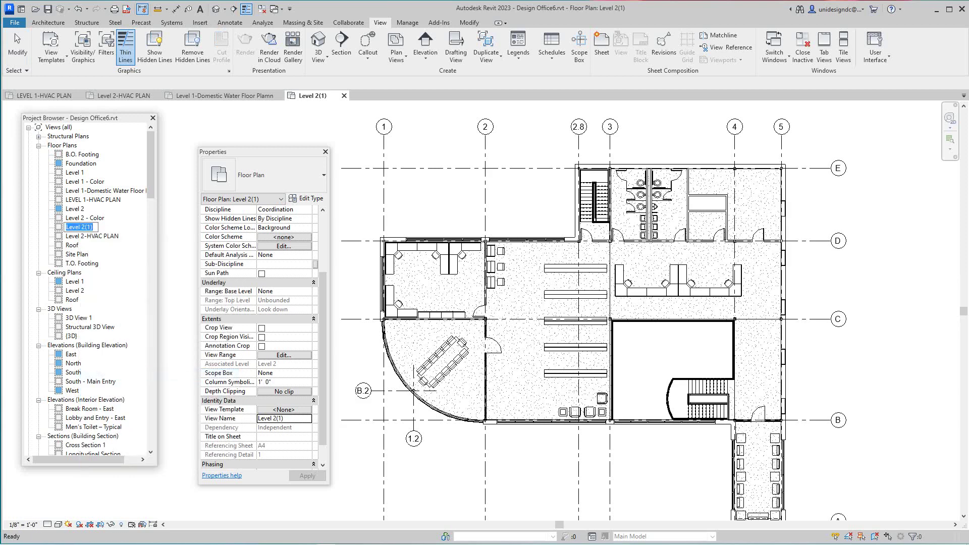
left_click(84, 227)
left_click_drag(86, 226, 90, 227)
type("-Domestic Wate")
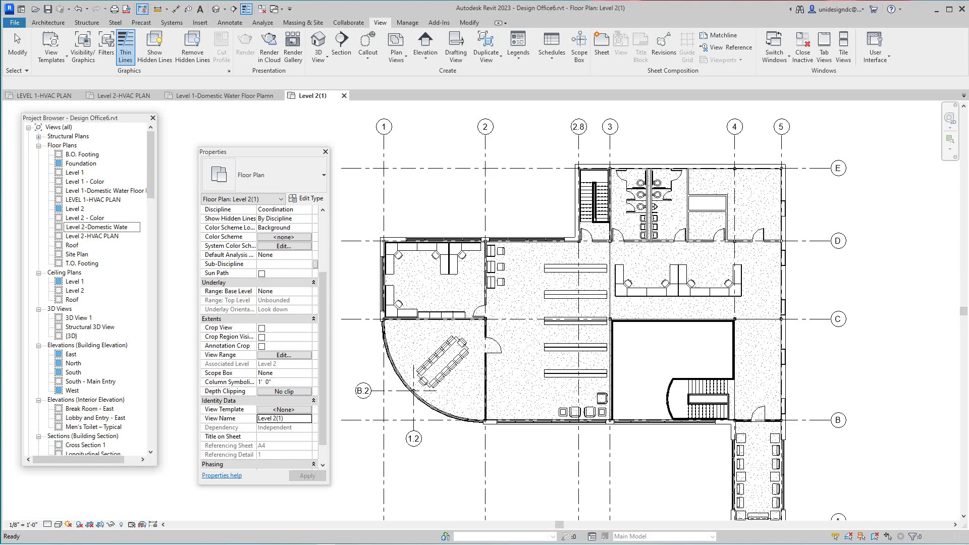
type("r Floor Plan")
key("Return")
- Set the discipline of the Level 2 domestic water view to Architectural
scroll(531, 404, "down", 3)
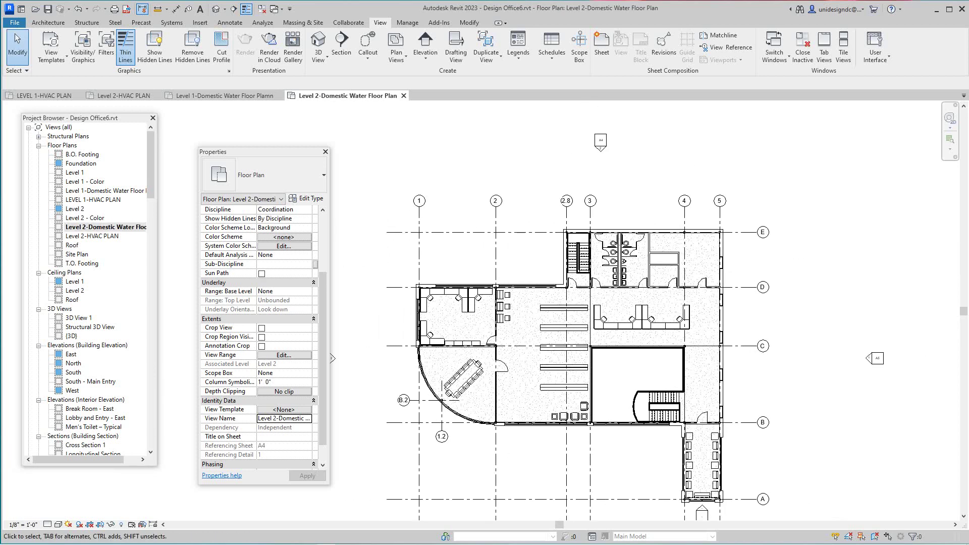
scroll(258, 339, "up", 2)
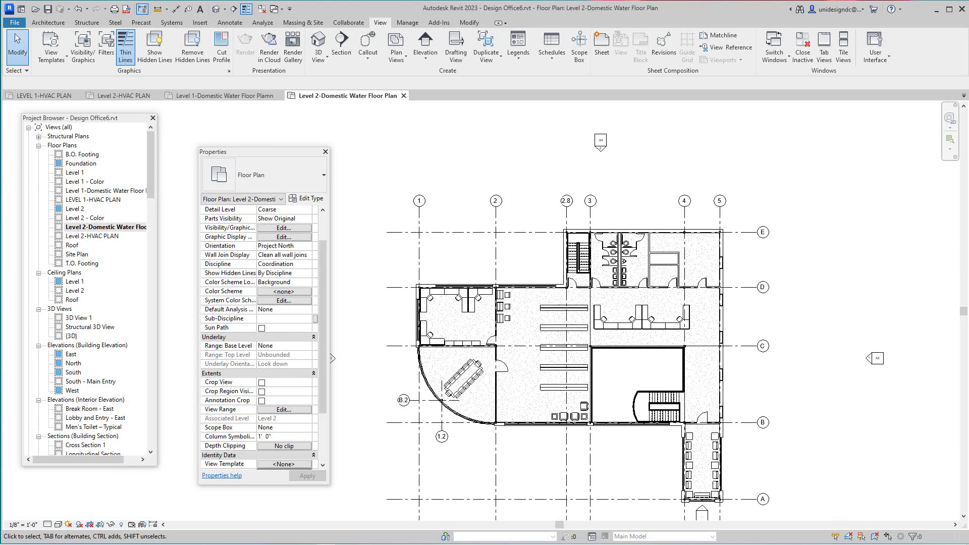
scroll(257, 338, "down", 1)
scroll(257, 338, "up", 1)
left_click(282, 264)
left_click(307, 264)
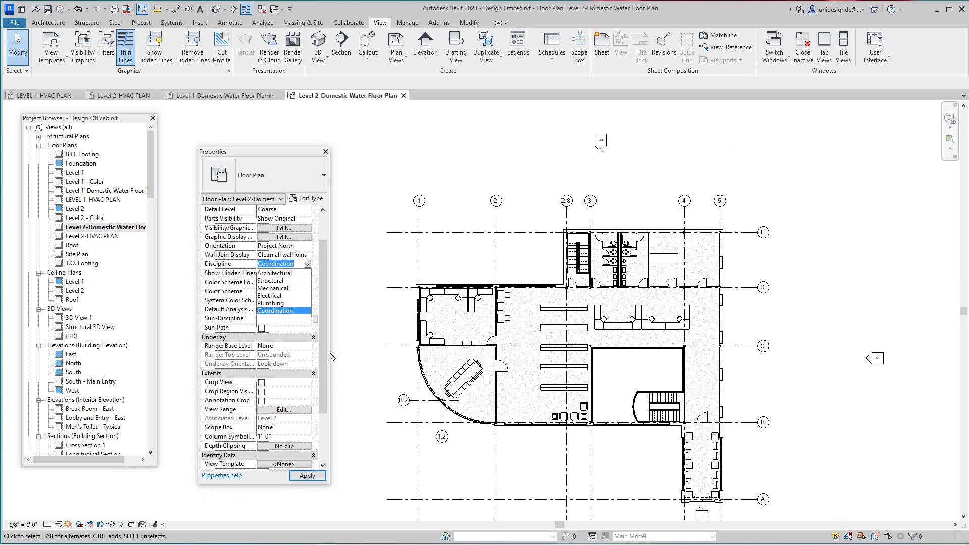
left_click(275, 273)
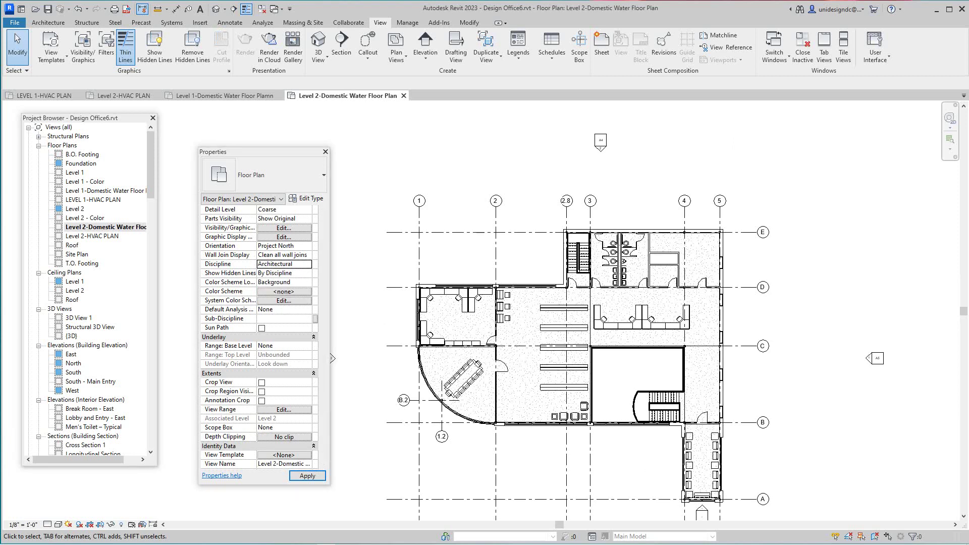
- Assign the Plumbing Plan view template to the Level 2 domestic water view
scroll(260, 336, "down", 3)
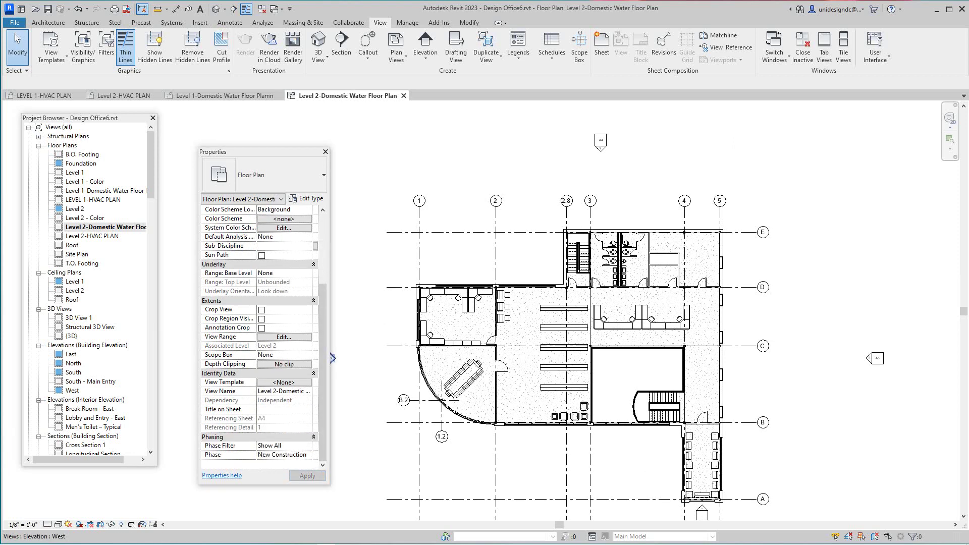
scroll(260, 335, "up", 1)
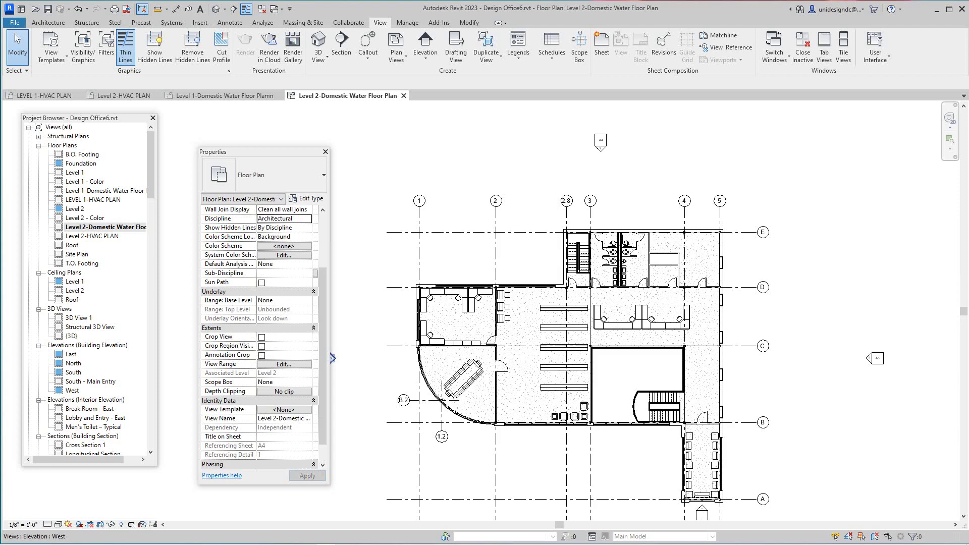
left_click(284, 409)
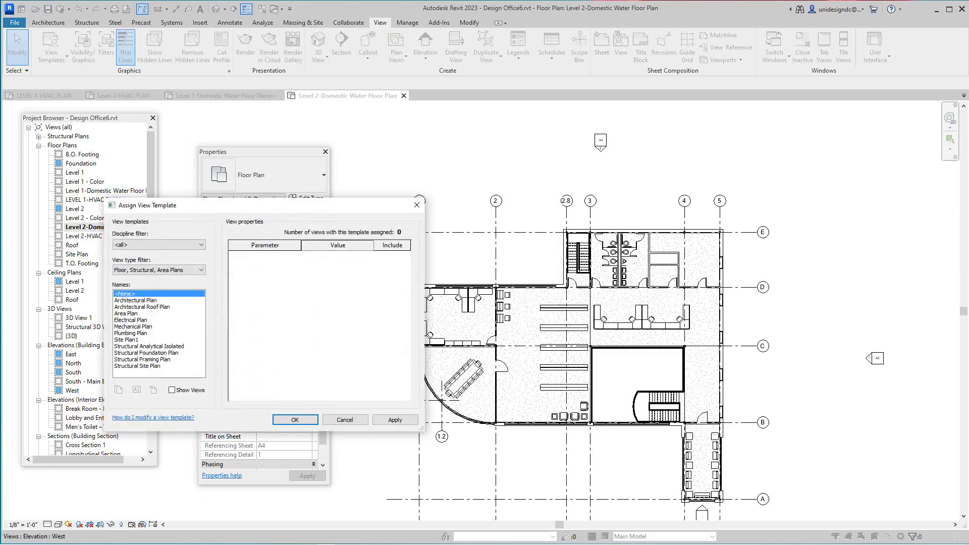
left_click(131, 333)
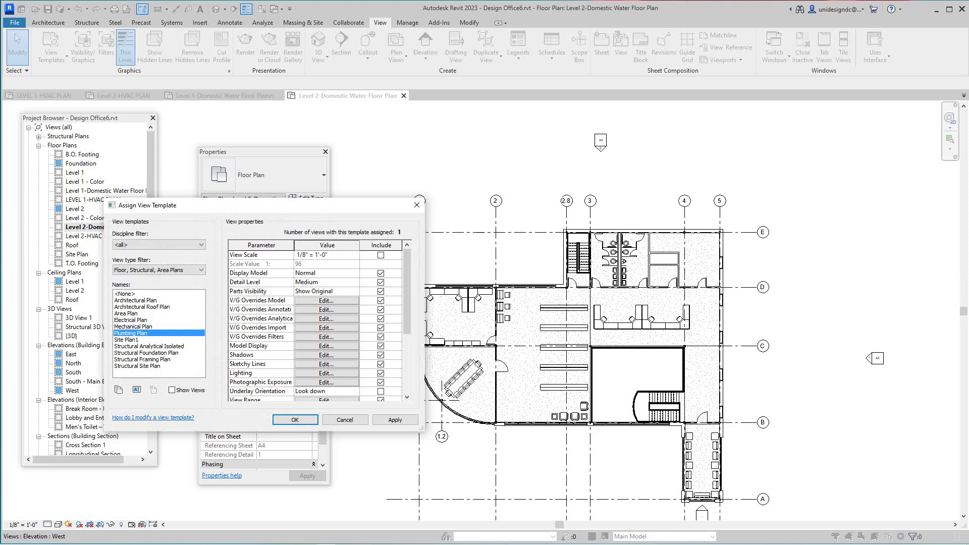
left_click(295, 419)
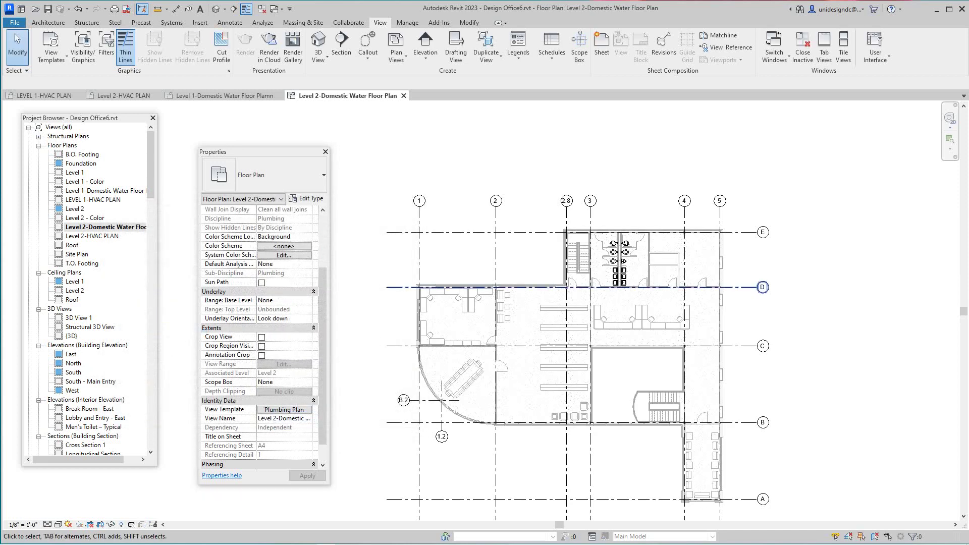
- Examine the Level 2 domestic water floor plan, including the restroom plumbing fixtures near grids D and E
middle_click_drag(702, 275, 712, 249)
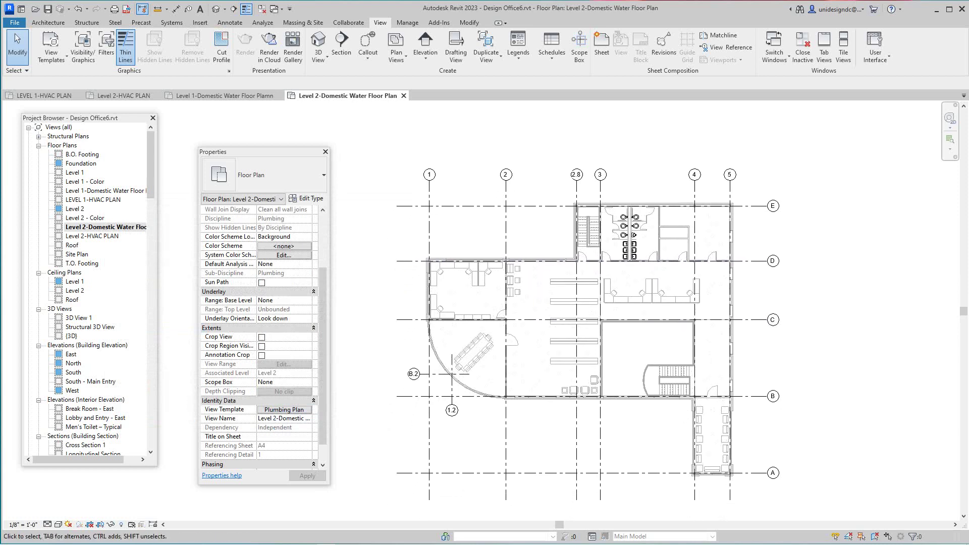
scroll(621, 244, "up", 2)
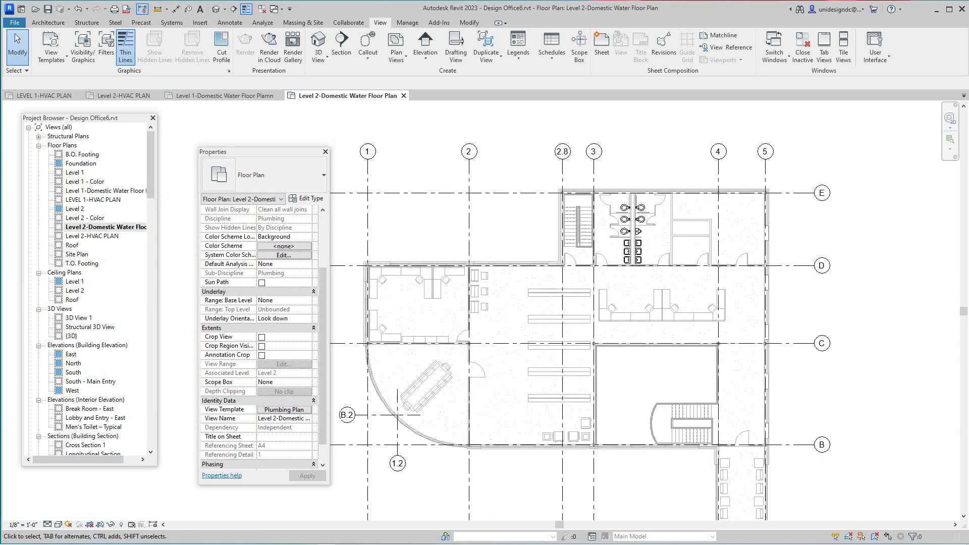
middle_click_drag(622, 244, 622, 235)
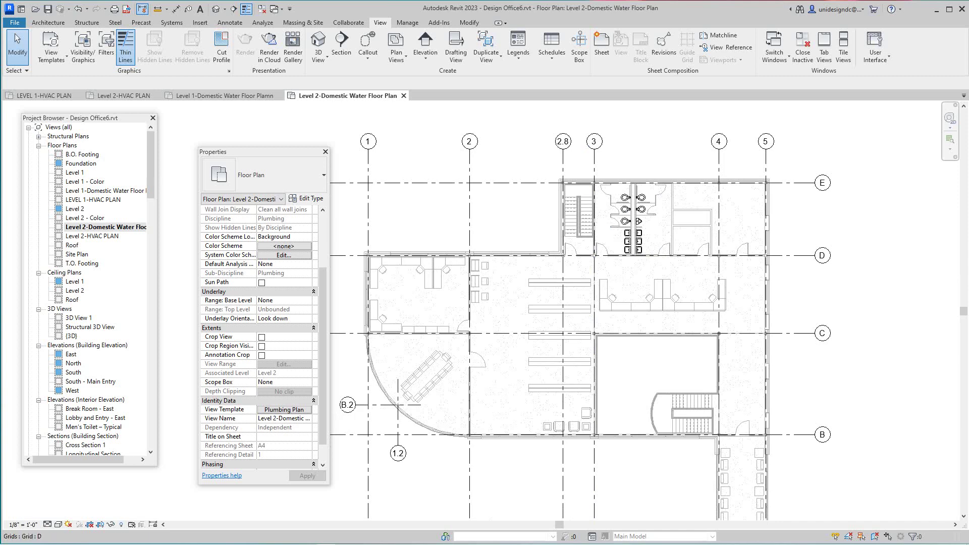
scroll(455, 314, "up", 3)
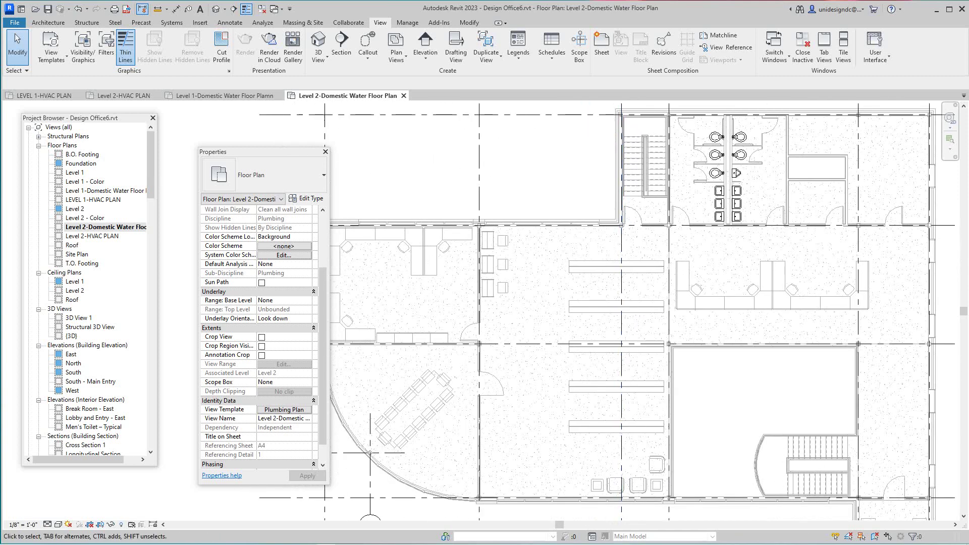
scroll(636, 283, "down", 1)
scroll(636, 282, "down", 1)
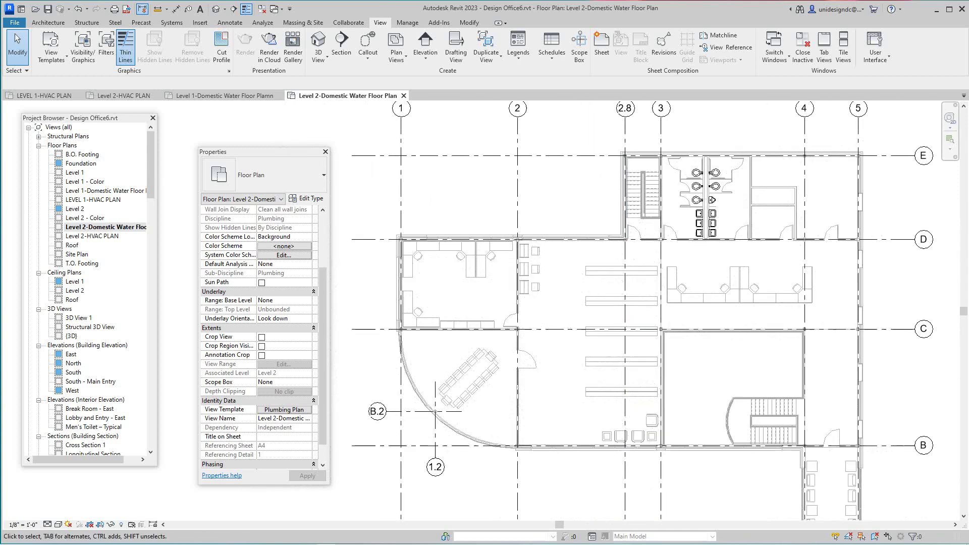
scroll(393, 389, "down", 3)
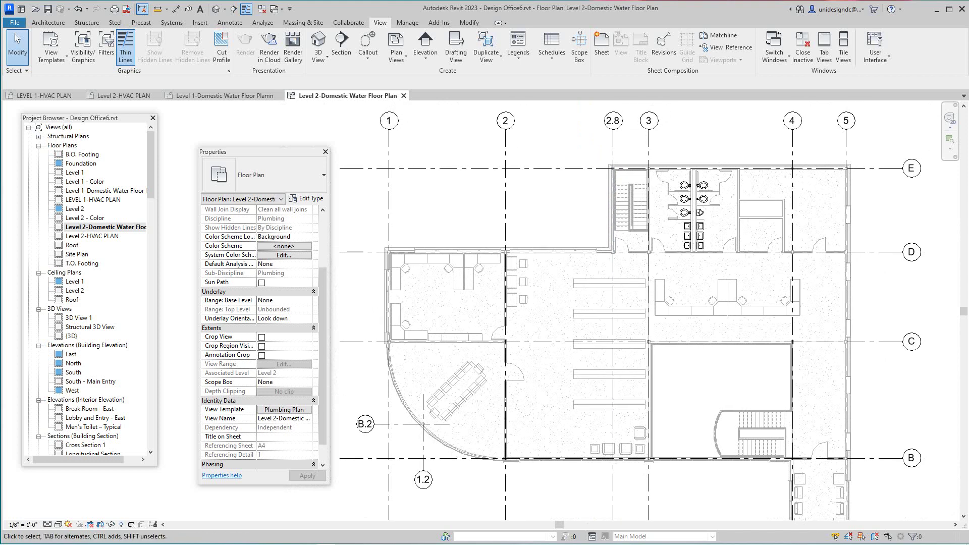
scroll(535, 272, "up", 2)
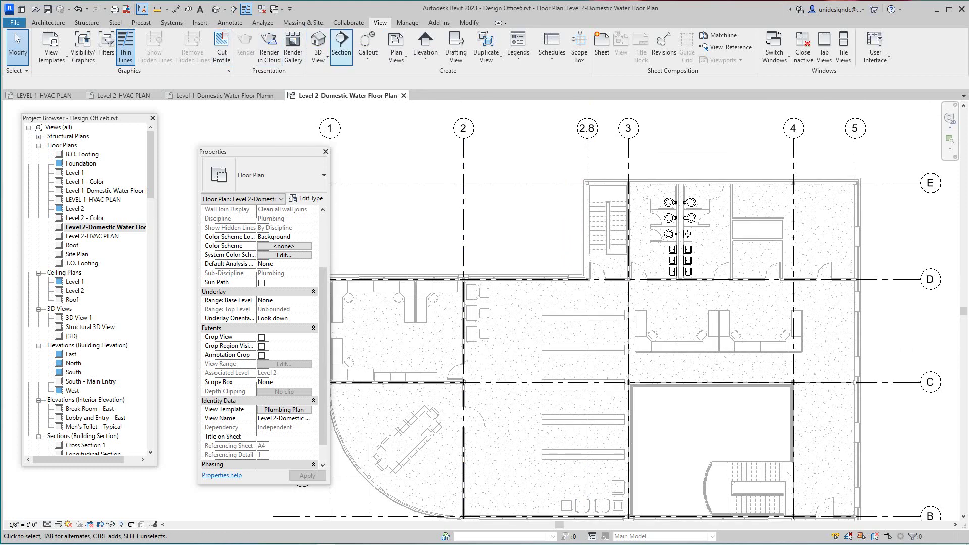
- Create a new floor plan view of Level 1, allowing duplicates of existing views
left_click(396, 48)
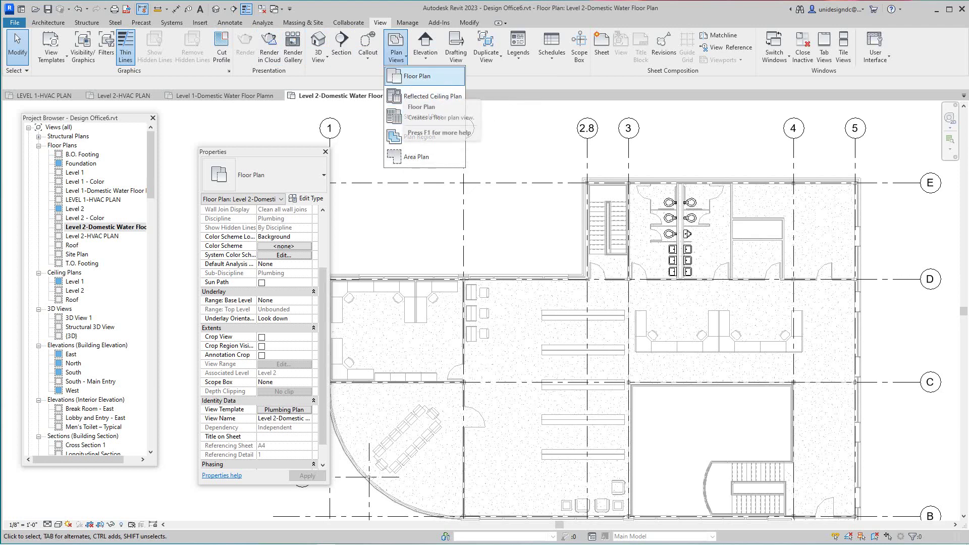
left_click(417, 75)
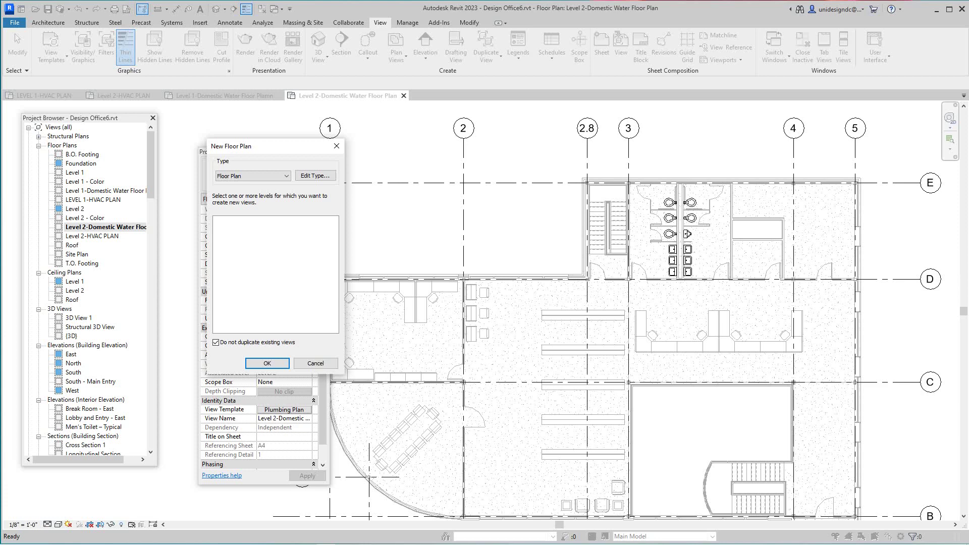
left_click(215, 343)
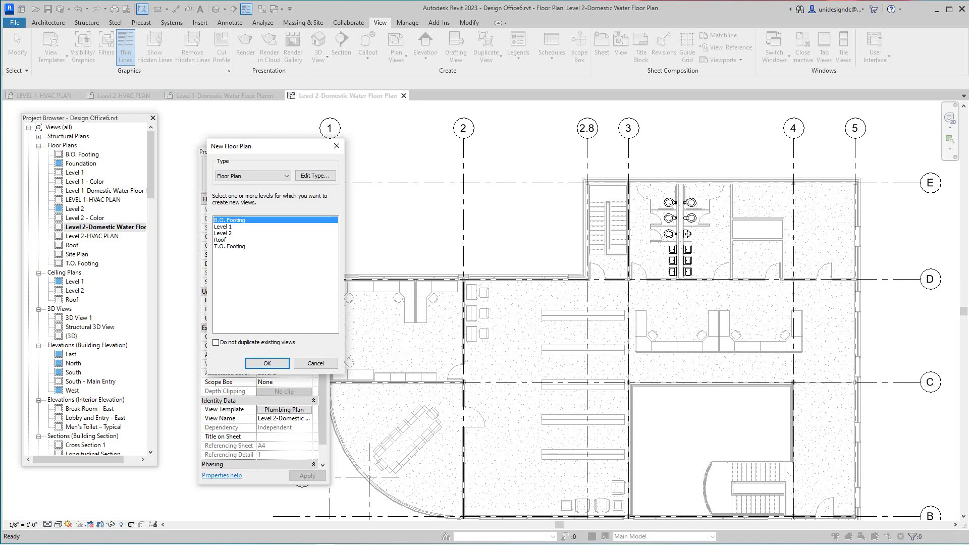
left_click(222, 226)
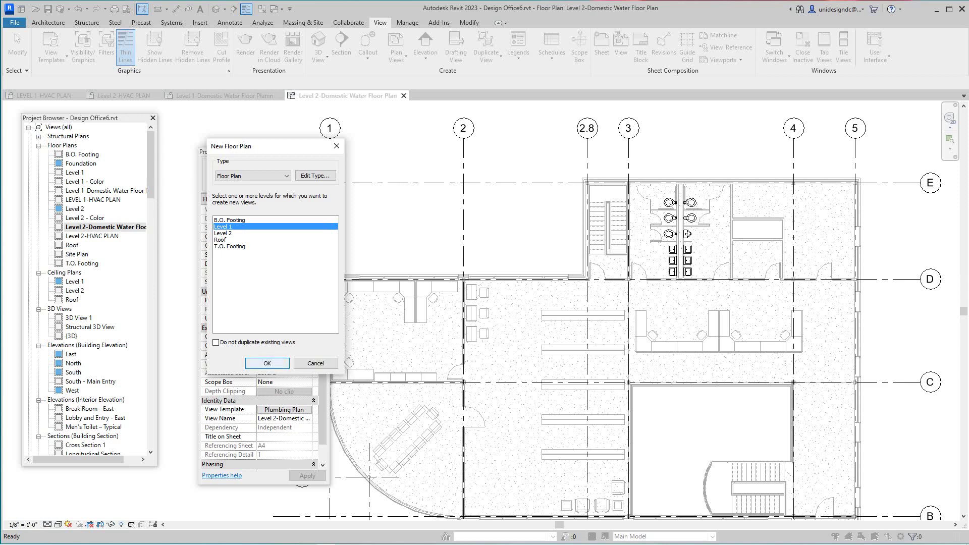
left_click(267, 363)
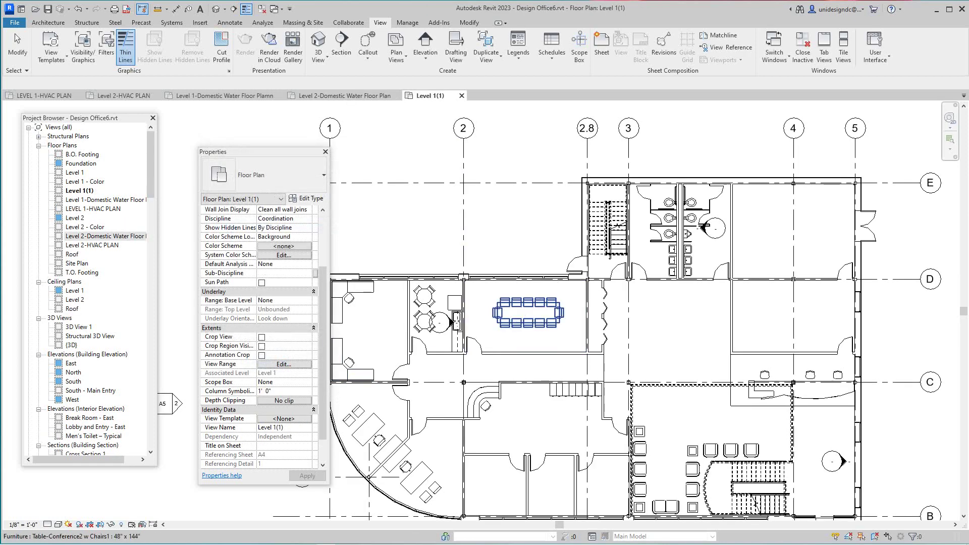
- Set the new Level 1 view's discipline to Architectural and assign the Plumbing Plan view template to it
scroll(528, 311, "down", 3)
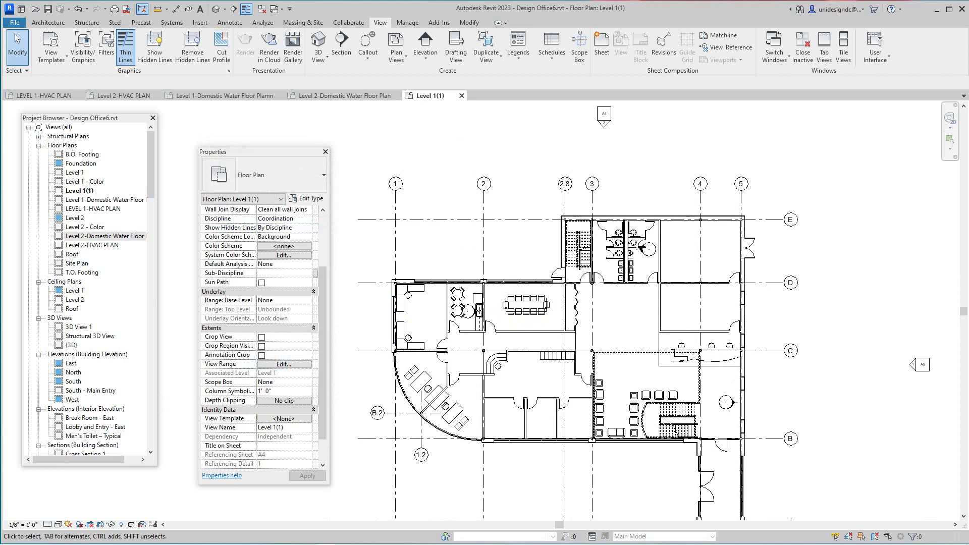
left_click(307, 219)
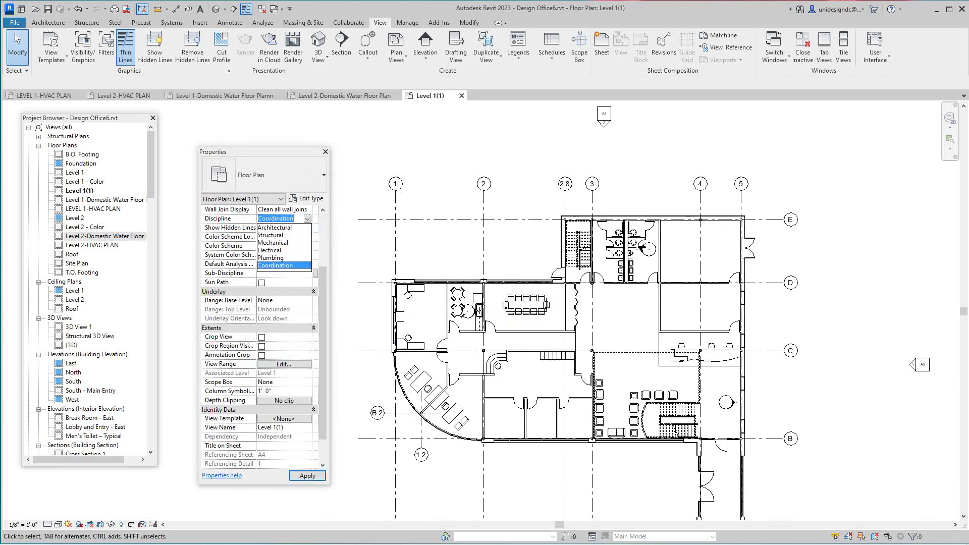
left_click(274, 228)
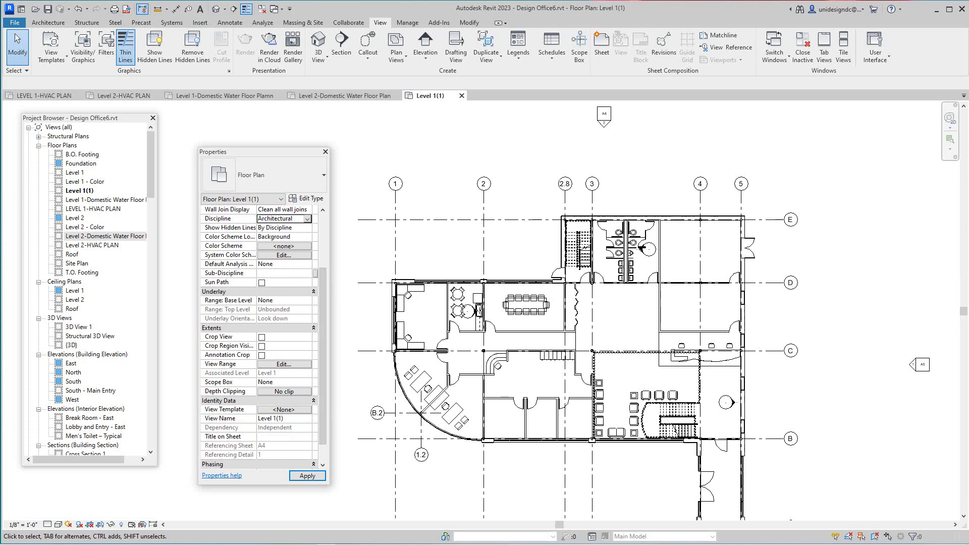
left_click(284, 409)
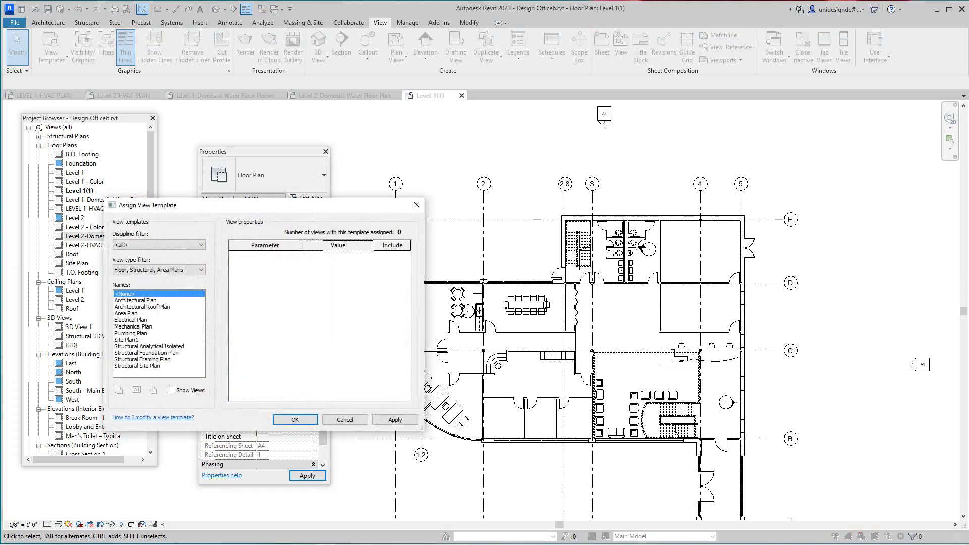
left_click(131, 334)
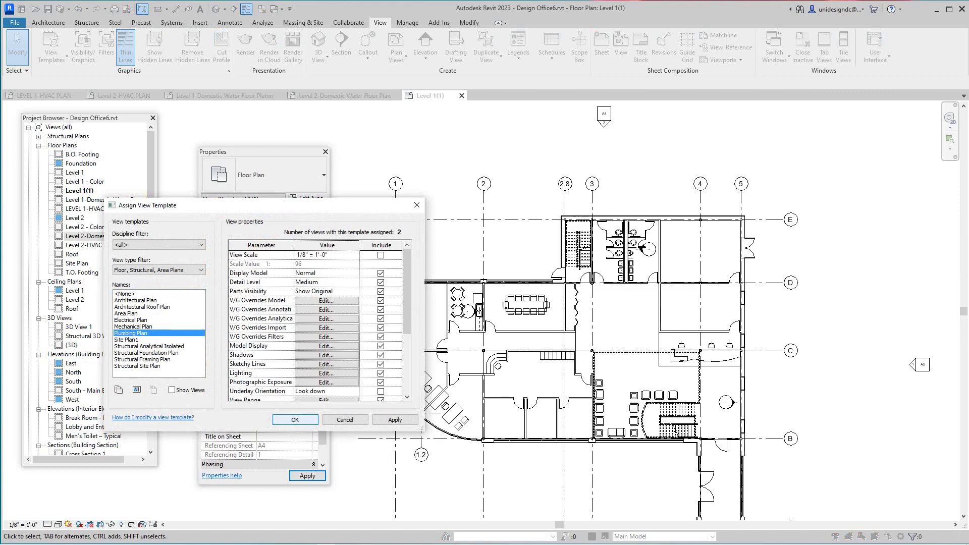
left_click(295, 420)
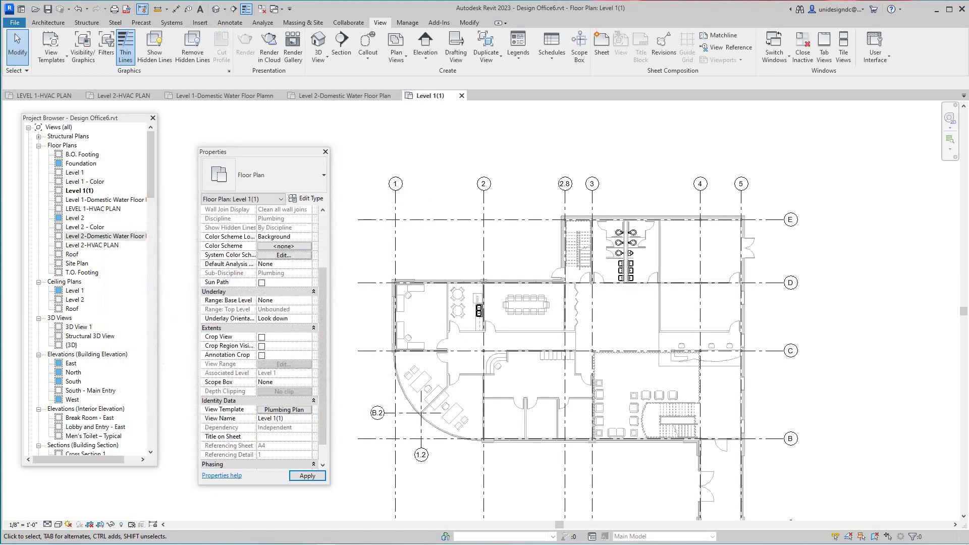
- Examine the new Level 1 plan with the Plumbing Plan template, including the restroom and break room plumbing fixtures
scroll(772, 354, "down", 1)
middle_click_drag(772, 353, 820, 335)
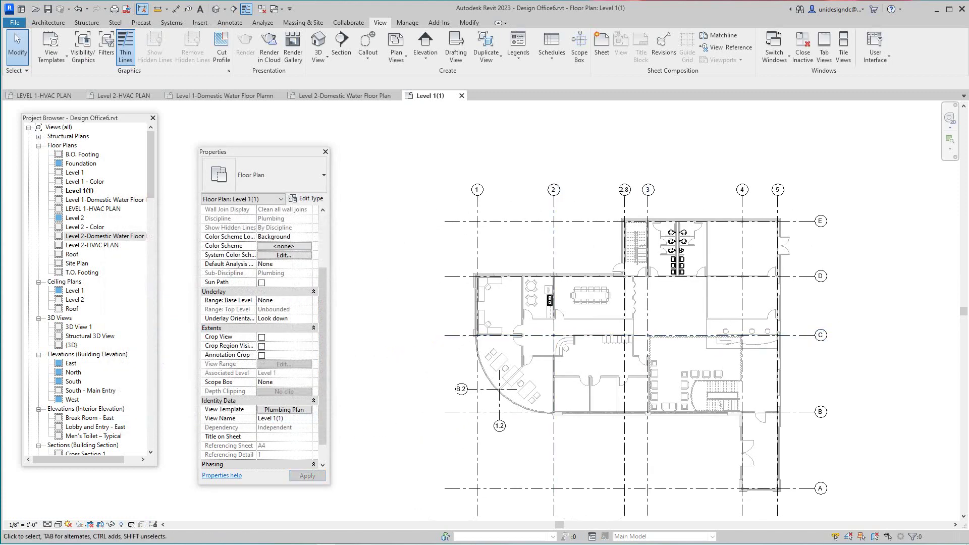
scroll(529, 433, "up", 2)
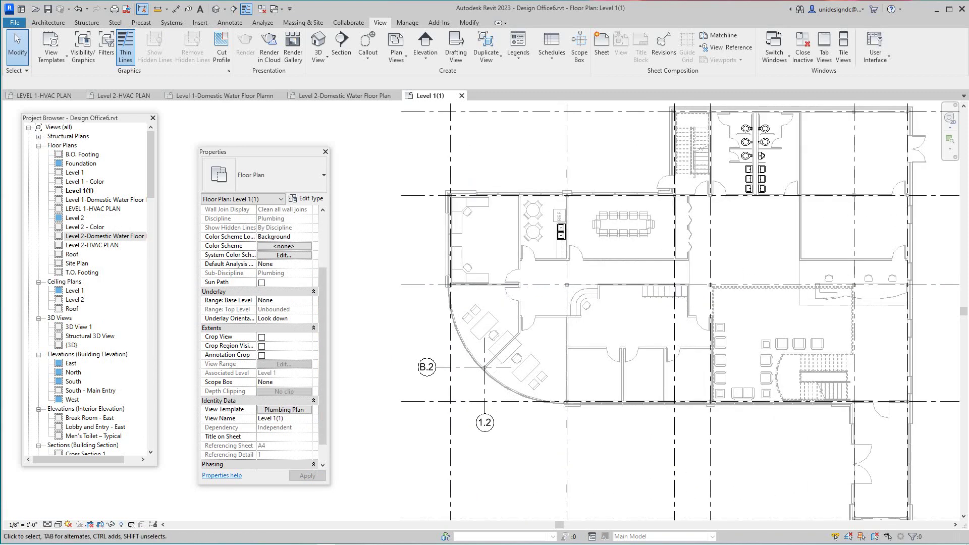
middle_click_drag(529, 432, 450, 455)
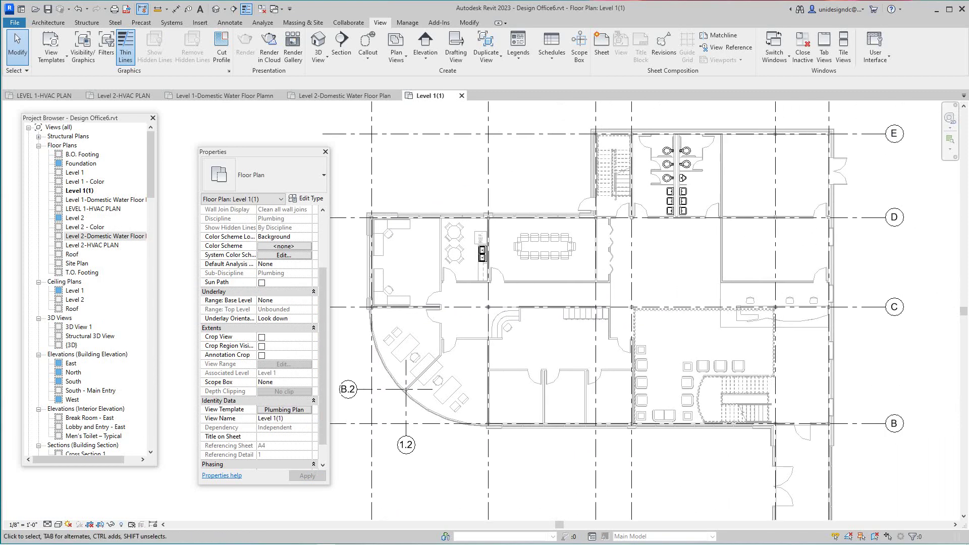
scroll(478, 218, "up", 3)
scroll(487, 279, "up", 2)
scroll(525, 276, "down", 5)
scroll(703, 266, "down", 3)
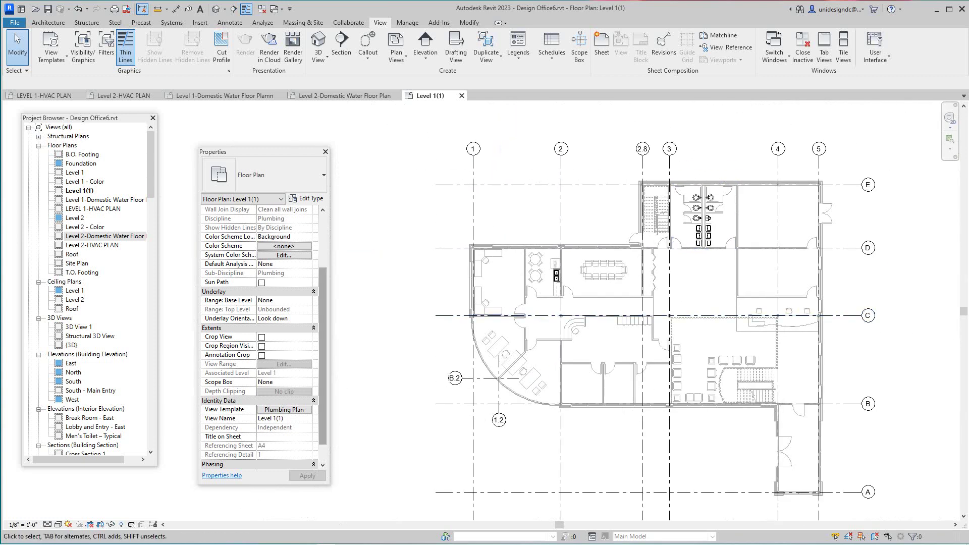
scroll(406, 260, "down", 1)
mouse_move(404, 280)
middle_mouse_down()
mouse_move(410, 315)
mouse_move(396, 284)
middle_mouse_up()
scroll(412, 303, "up", 2)
middle_click_drag(641, 285, 639, 288)
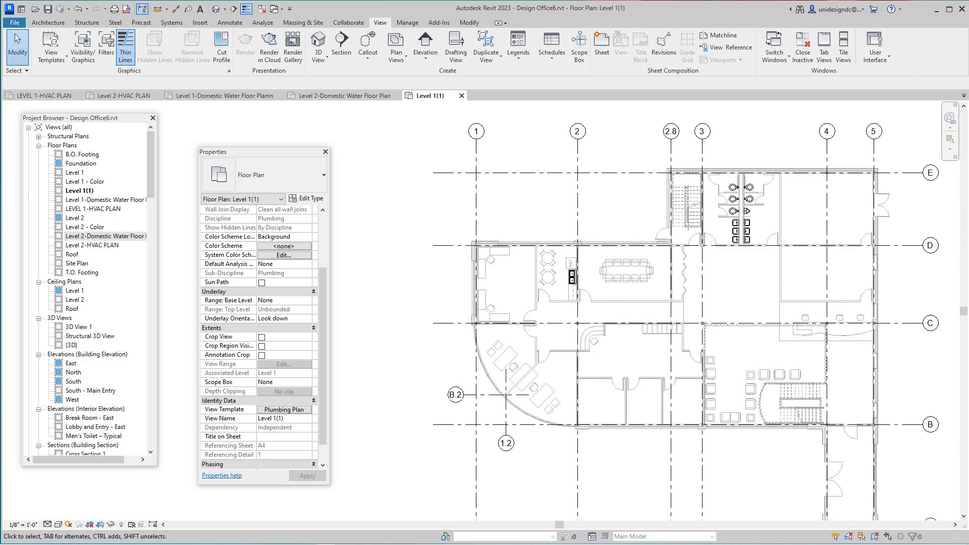
- Rename the new Level 1 floor plan view as "Level 1-Sanitary Floor Plan"
right_click(80, 191)
left_click(111, 336)
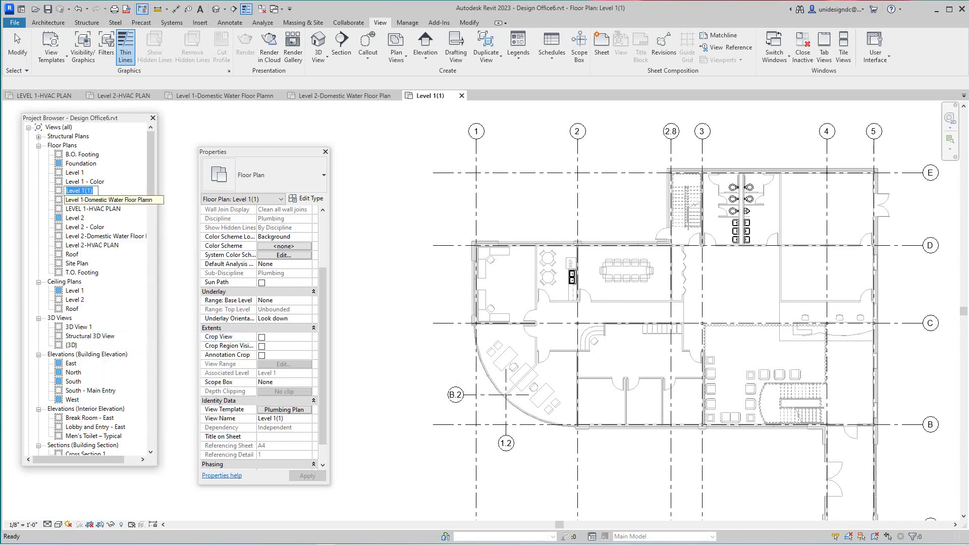
left_click(85, 192)
key("shift+Right")
key("shift+Right")
key("shift+Right")
type("-Sanitary Floor Plan")
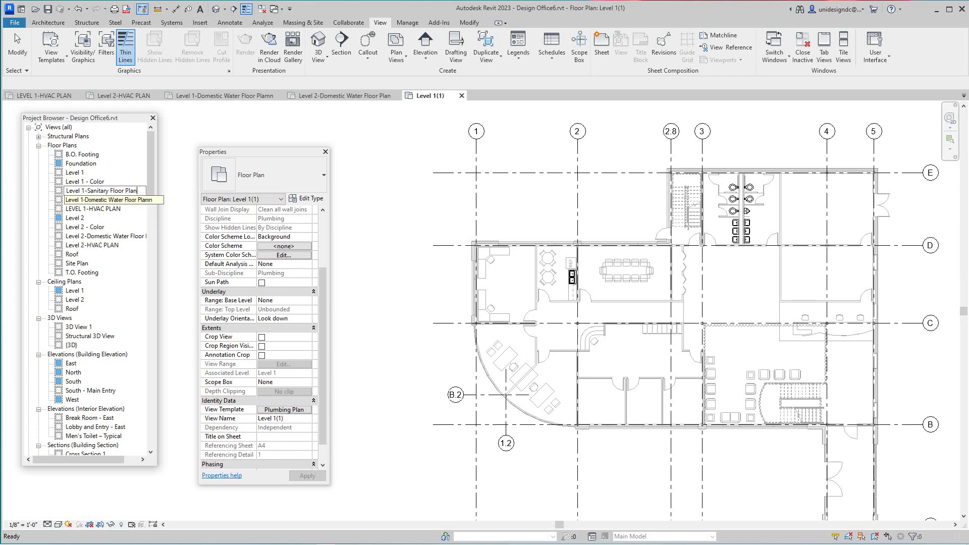
key("Return")
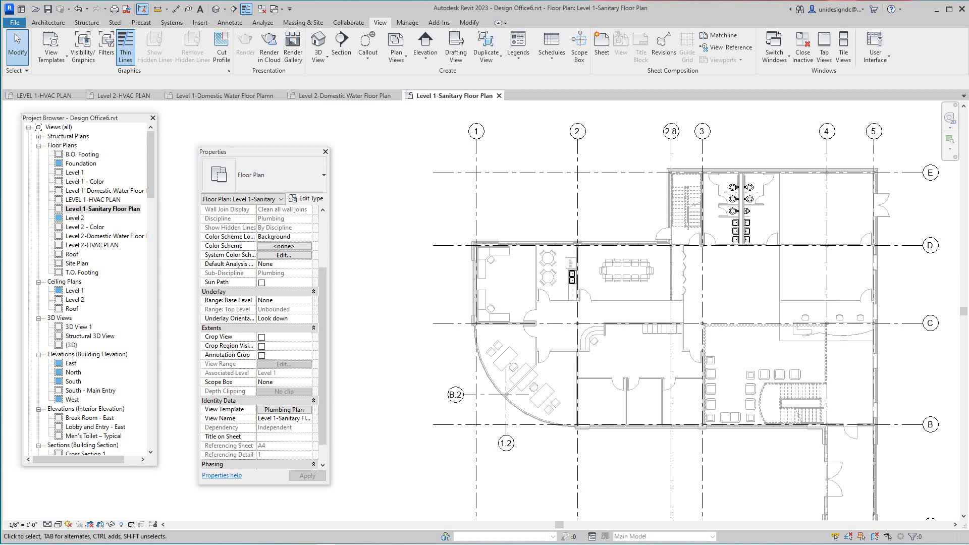
- Create another floor plan view of Level 2 with duplication of existing views allowed
scroll(380, 408, "down", 2)
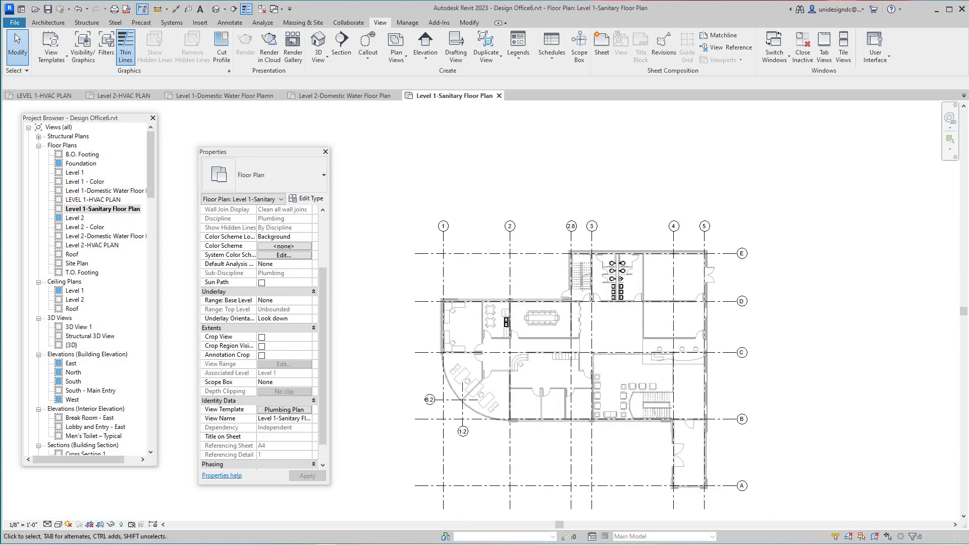
scroll(389, 328, "down", 2)
scroll(555, 391, "up", 3)
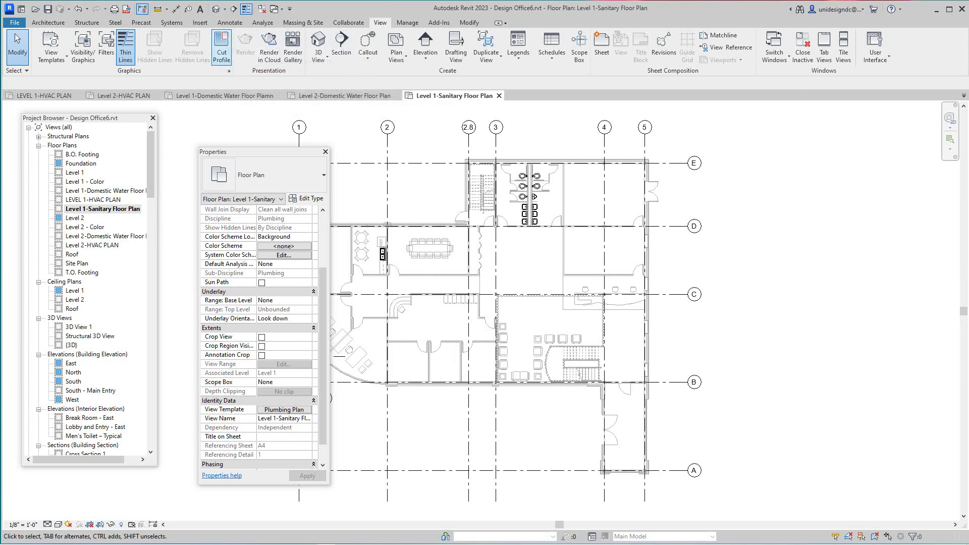
left_click(396, 55)
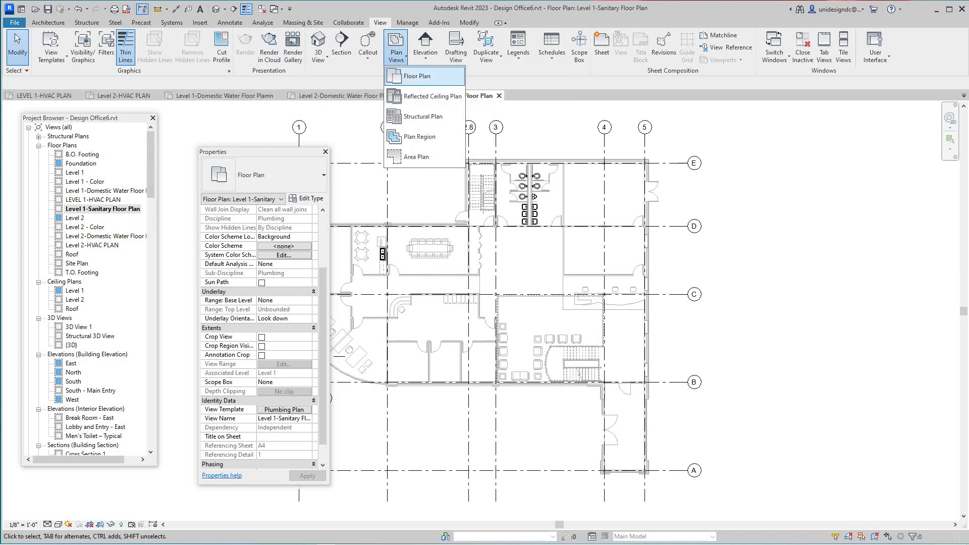
left_click(417, 75)
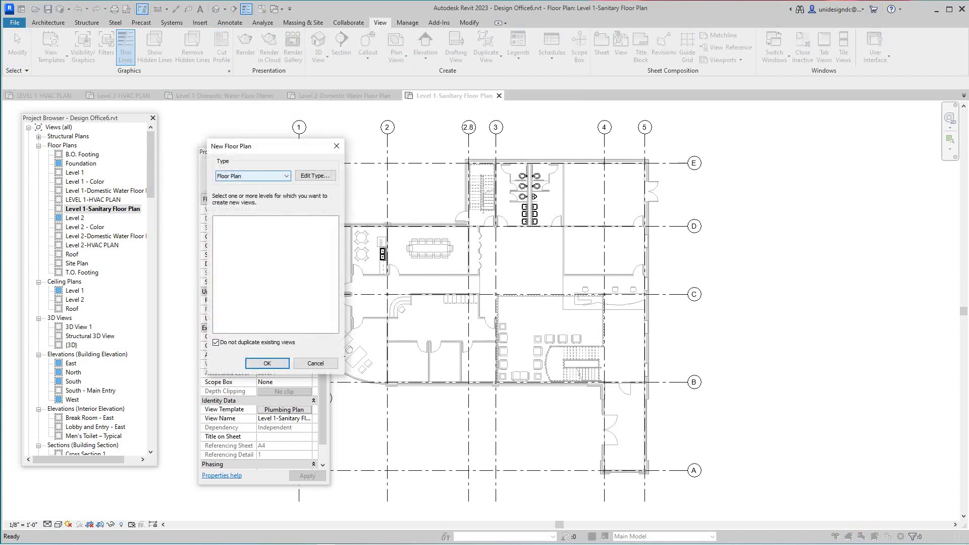
left_click(216, 342)
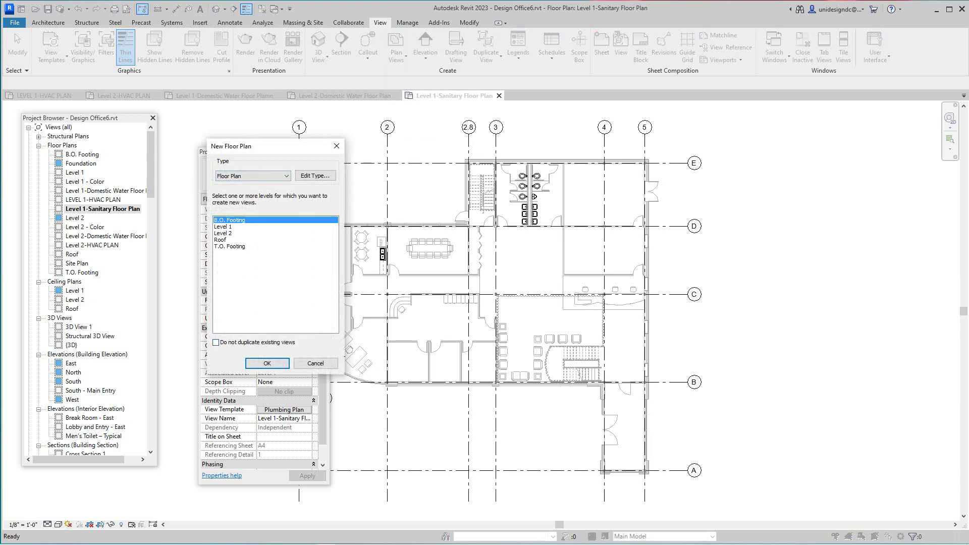
mouse_move(321, 149)
left_mouse_down()
mouse_move(335, 165)
mouse_move(776, 168)
left_mouse_up()
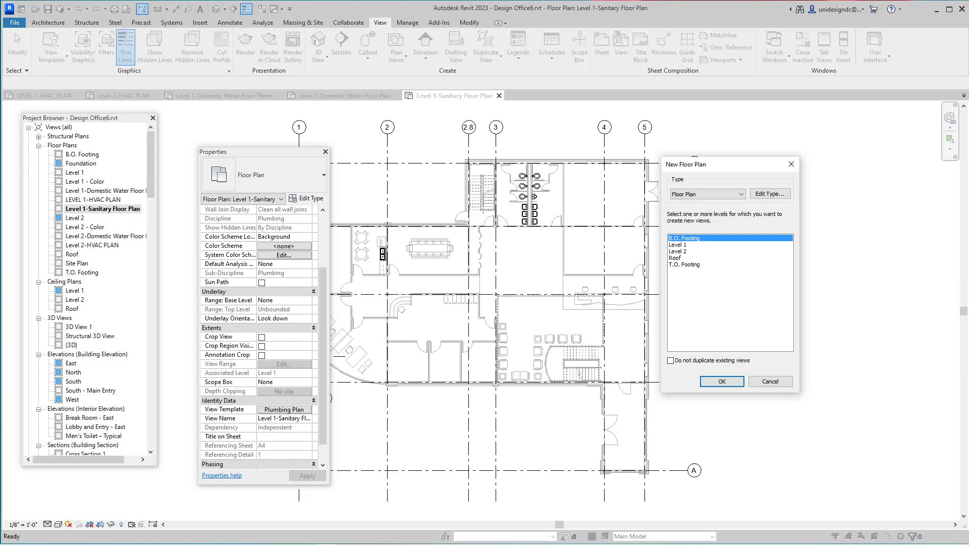
left_click(678, 252)
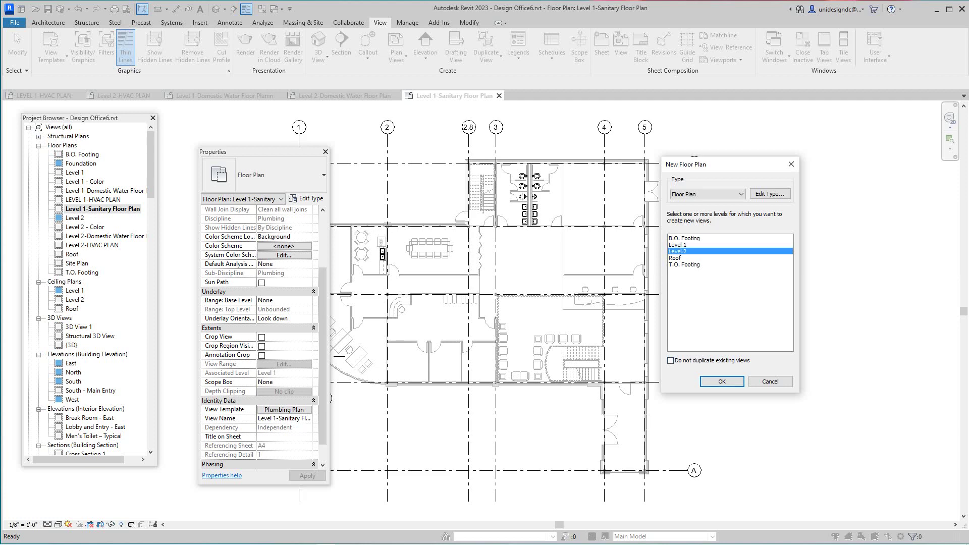
left_click(721, 382)
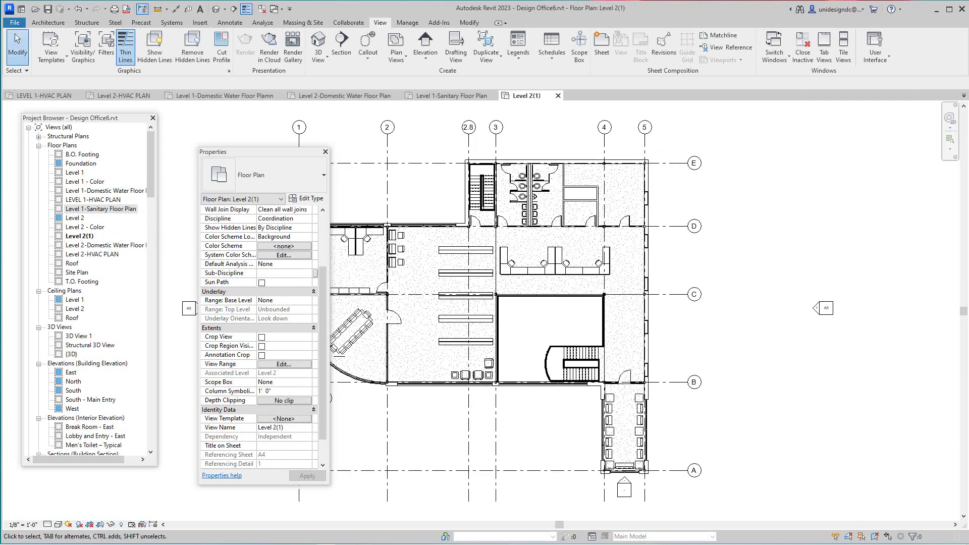
- Rename the new Level 2 floor plan view as "Level 2-Sanitary Floor Plan"
right_click(81, 236)
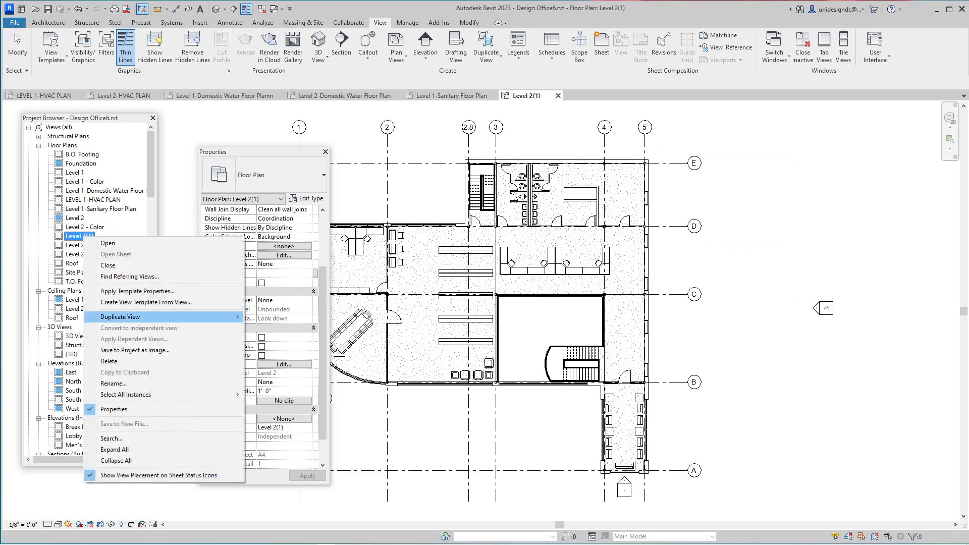
left_click(113, 383)
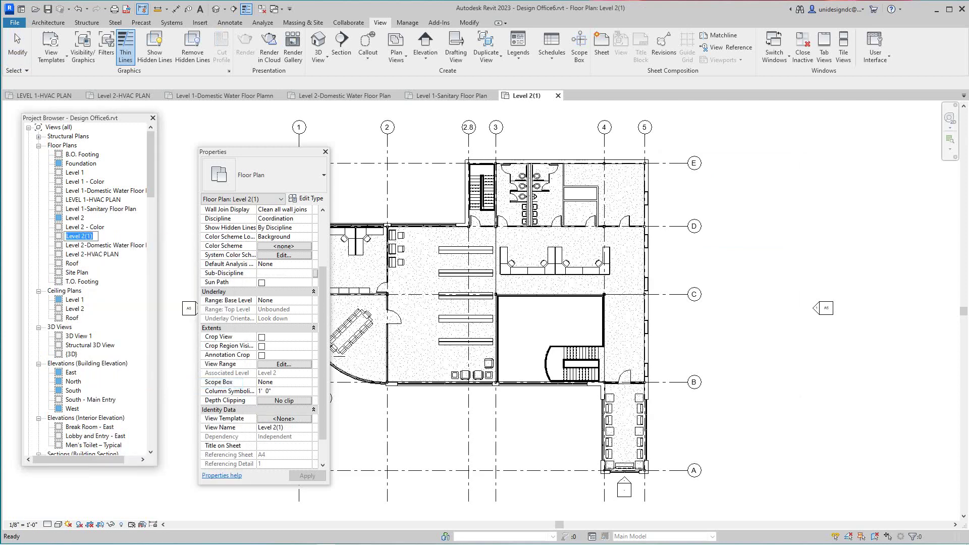
left_click(85, 235)
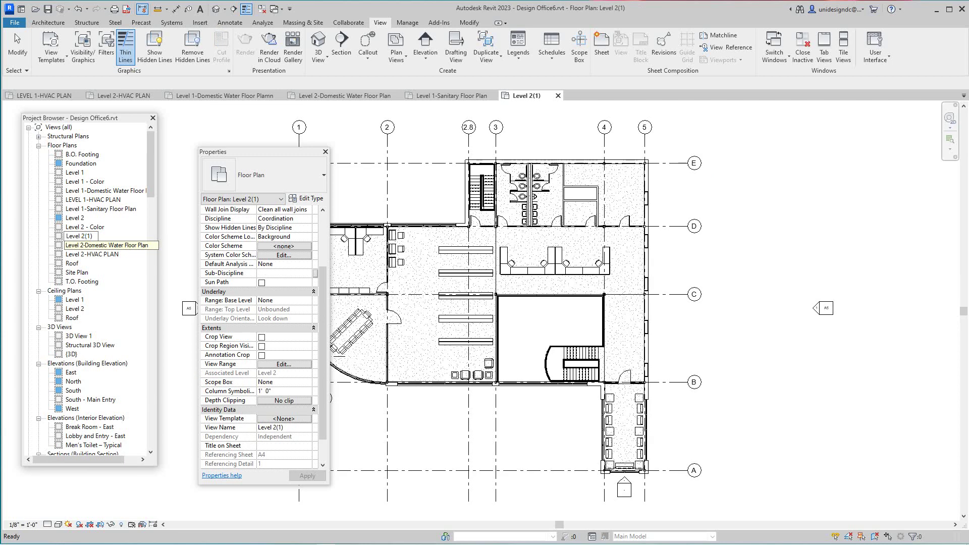
key("shift+End")
type("-")
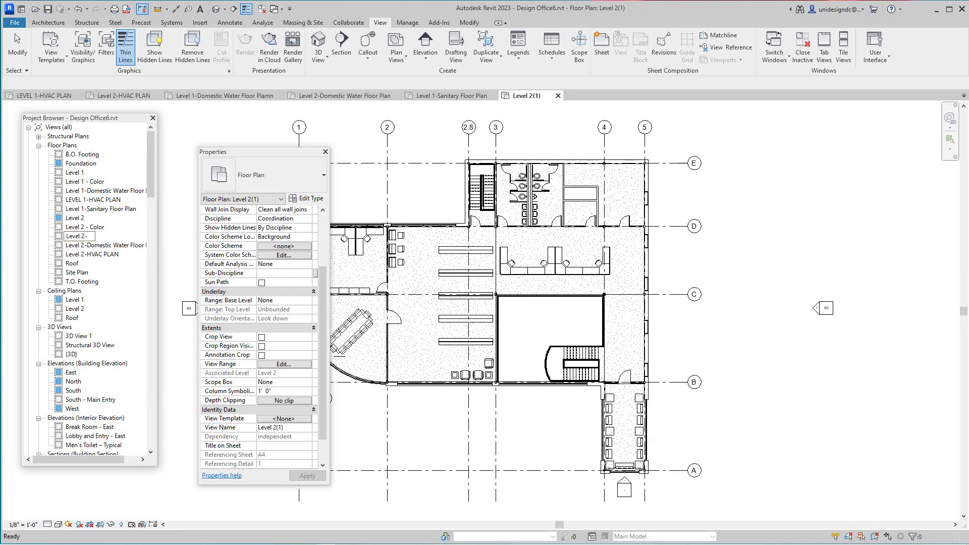
type("Sanitary Floor Plan")
key("Return")
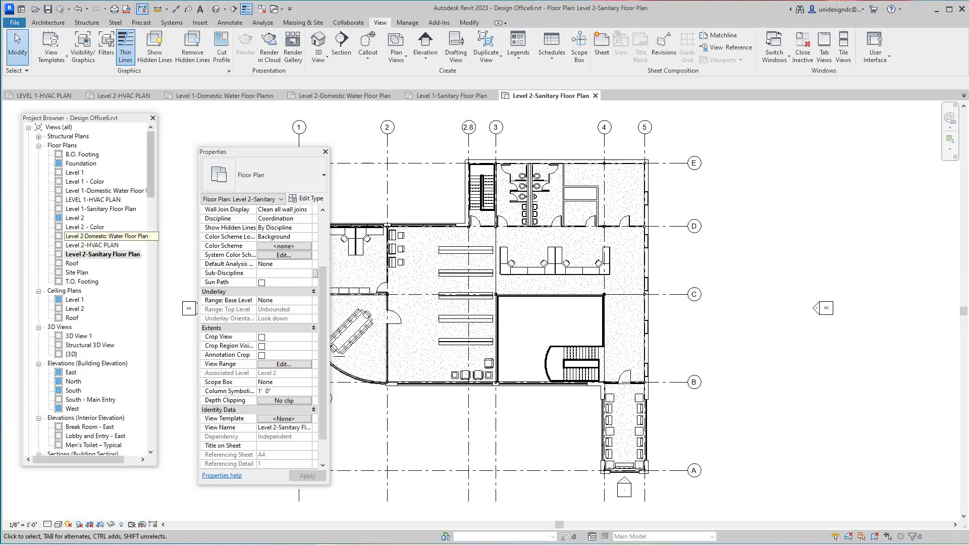
- Set the discipline of the Level 2-Sanitary Floor Plan view to Architectural
left_click(106, 236)
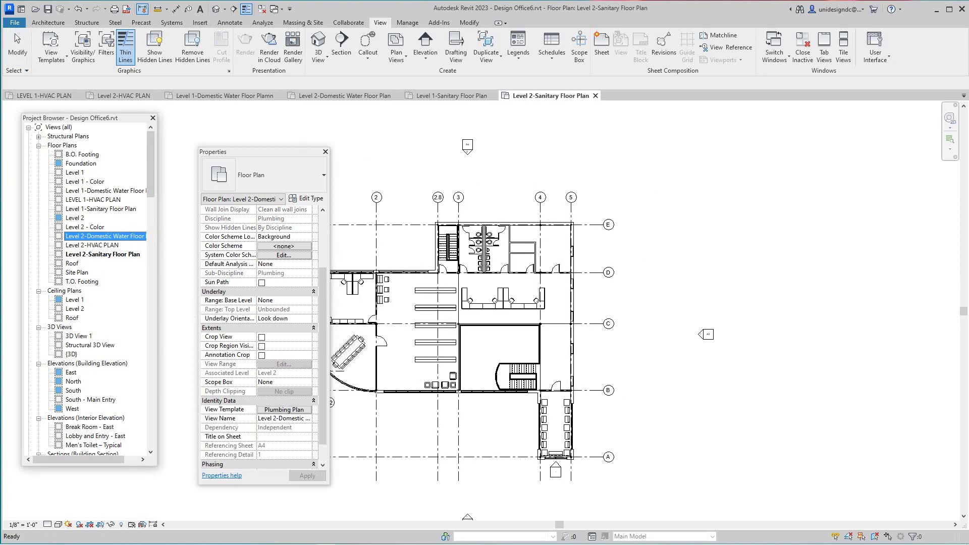
key("Escape")
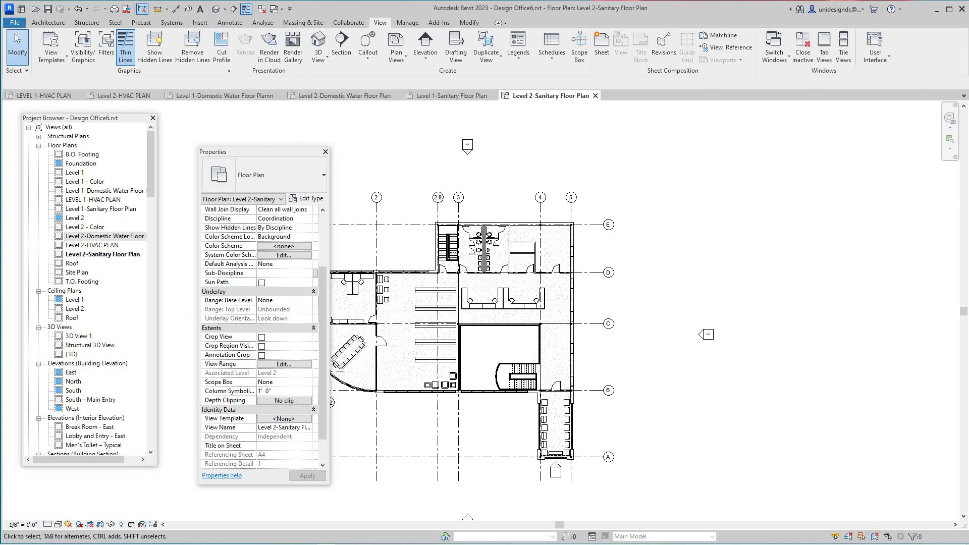
left_click(102, 254)
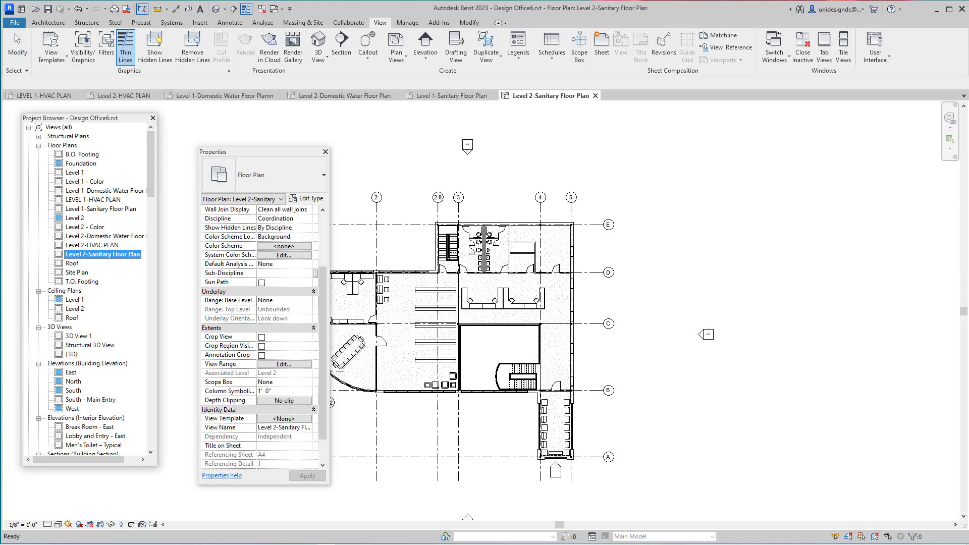
scroll(561, 352, "down", 2)
key("z")
key("f")
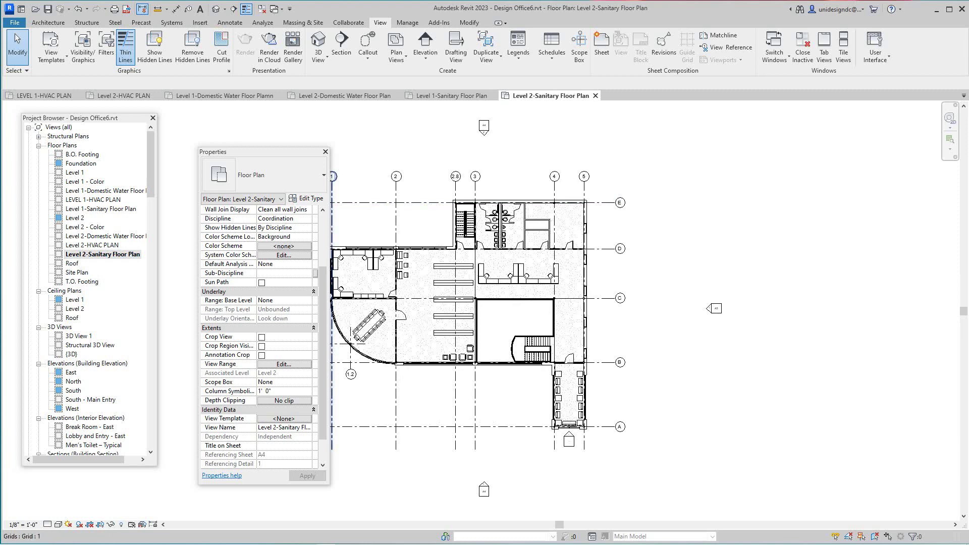
left_click(307, 219)
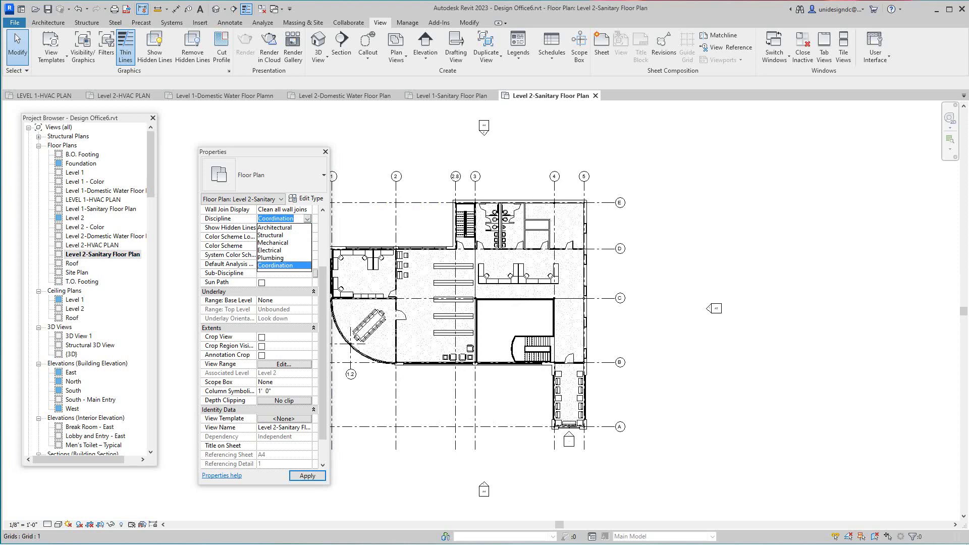
left_click(275, 228)
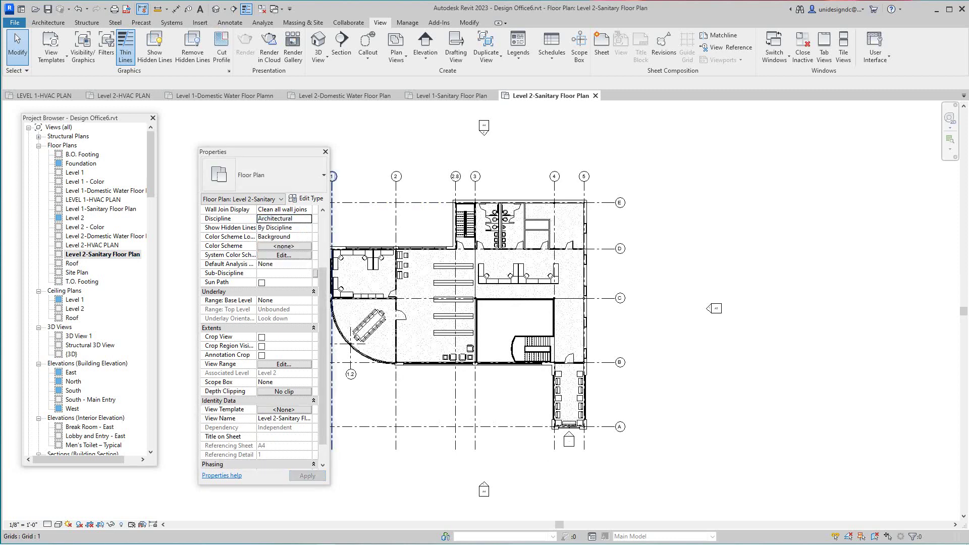
- Assign the Plumbing Plan view template to the Level 2-Sanitary Floor Plan view
scroll(264, 333, "down", 1)
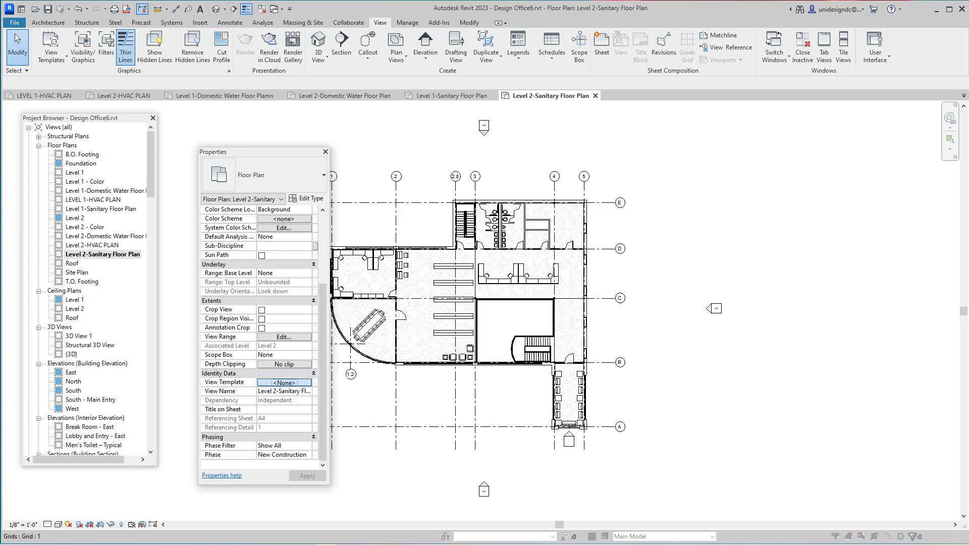
left_click(284, 382)
left_click(130, 333)
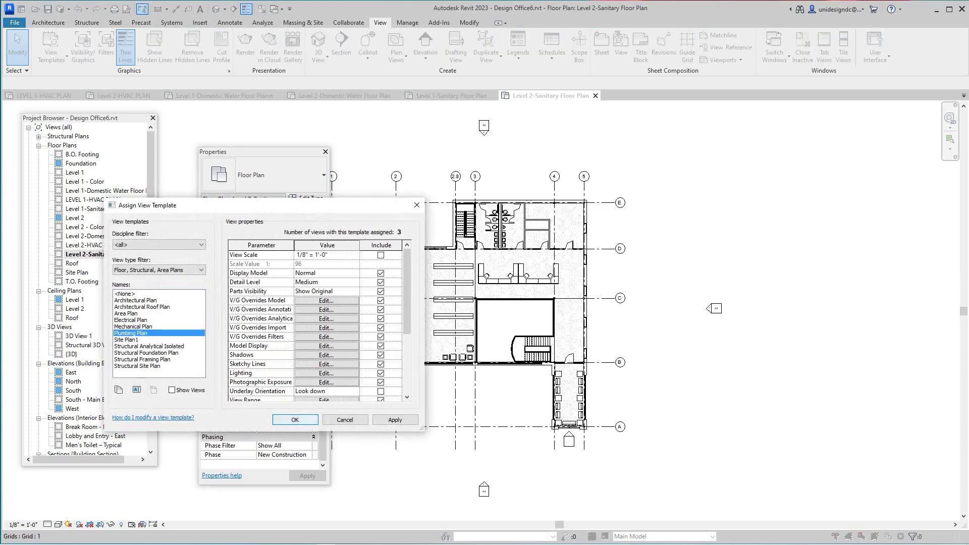
left_click(294, 420)
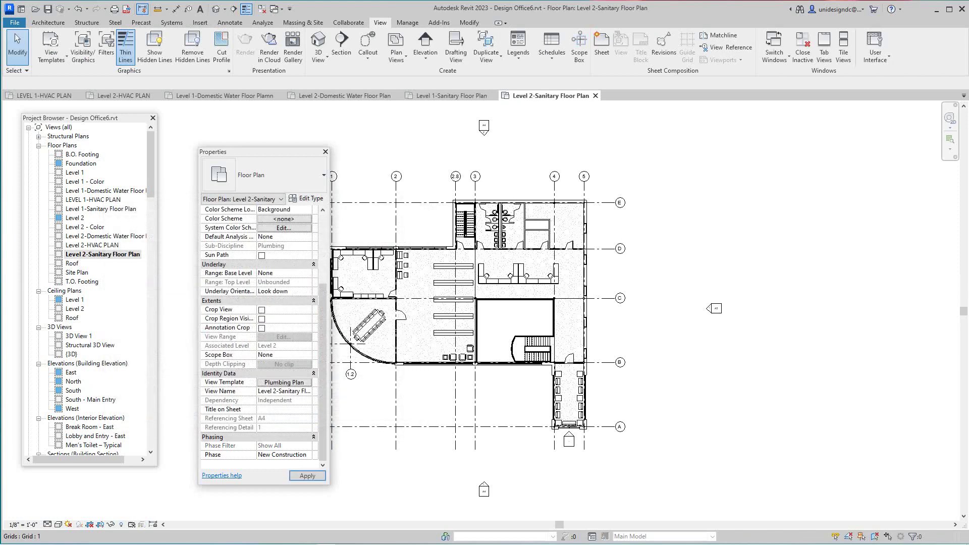
scroll(665, 374, "down", 2)
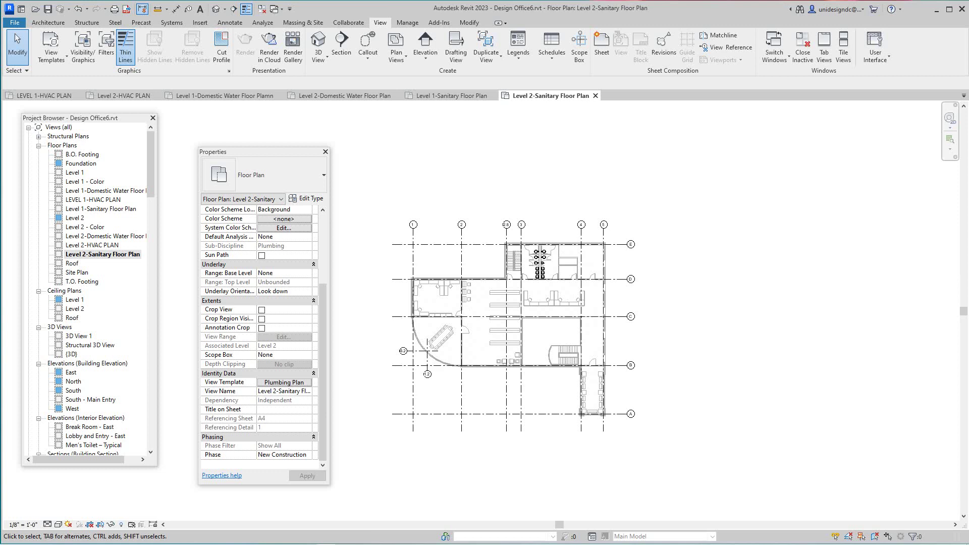
scroll(554, 345, "up", 3)
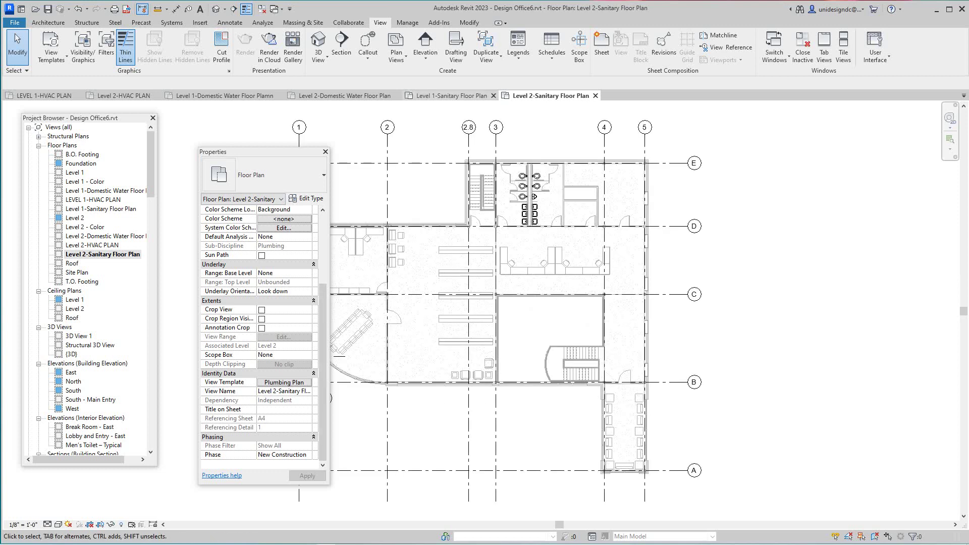
- Create another floor plan view of the Roof level with duplication of existing views allowed
left_click(396, 48)
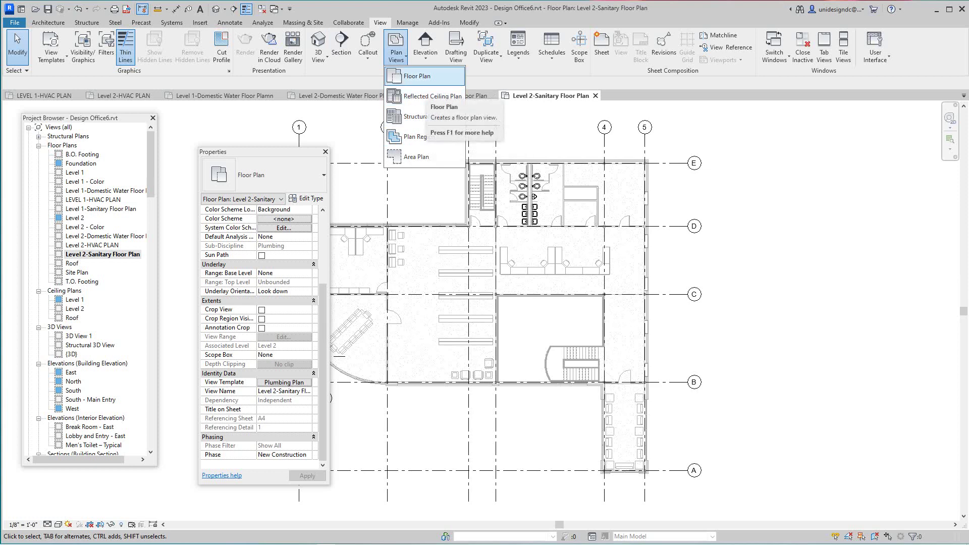
left_click(417, 76)
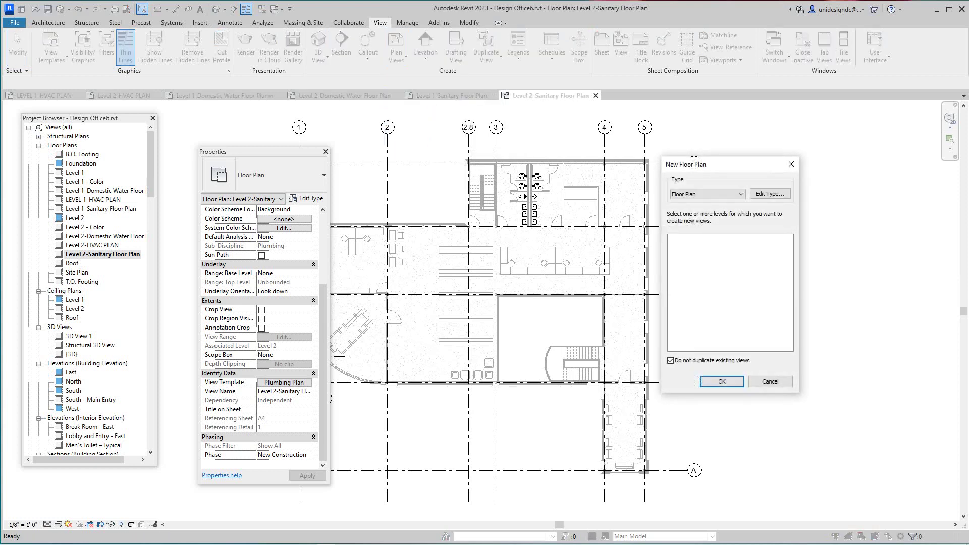
left_click(707, 194)
left_click(708, 194)
left_click(671, 360)
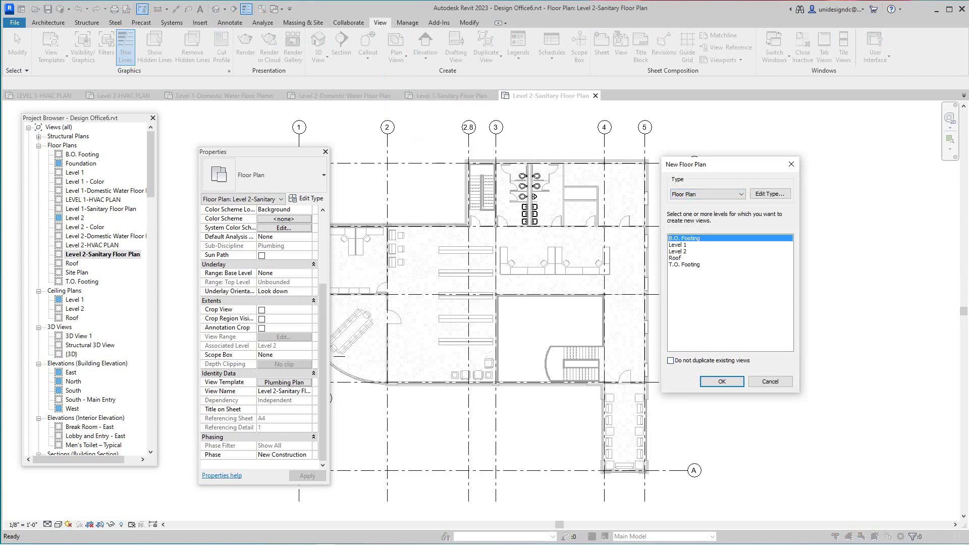
left_click(675, 258)
left_click(722, 382)
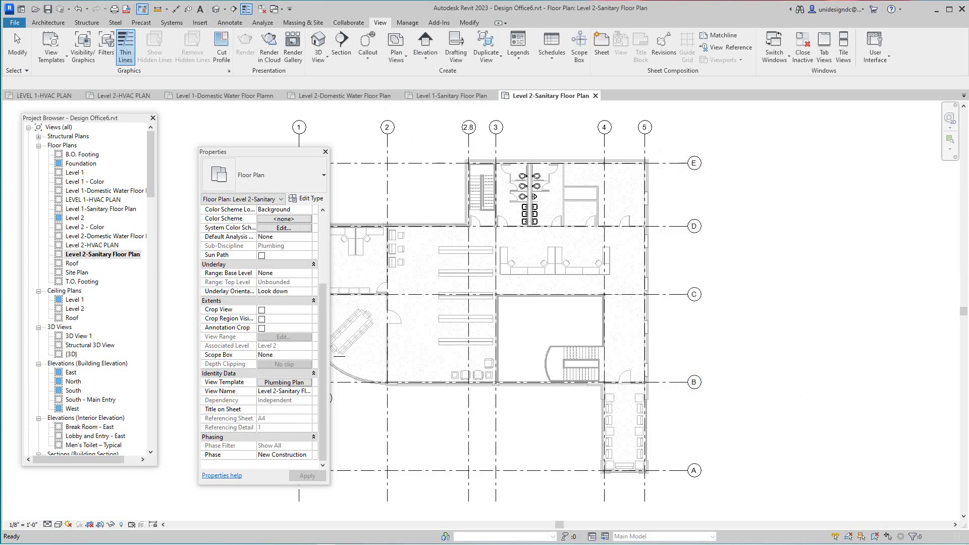
middle_click_drag(722, 382, 751, 398)
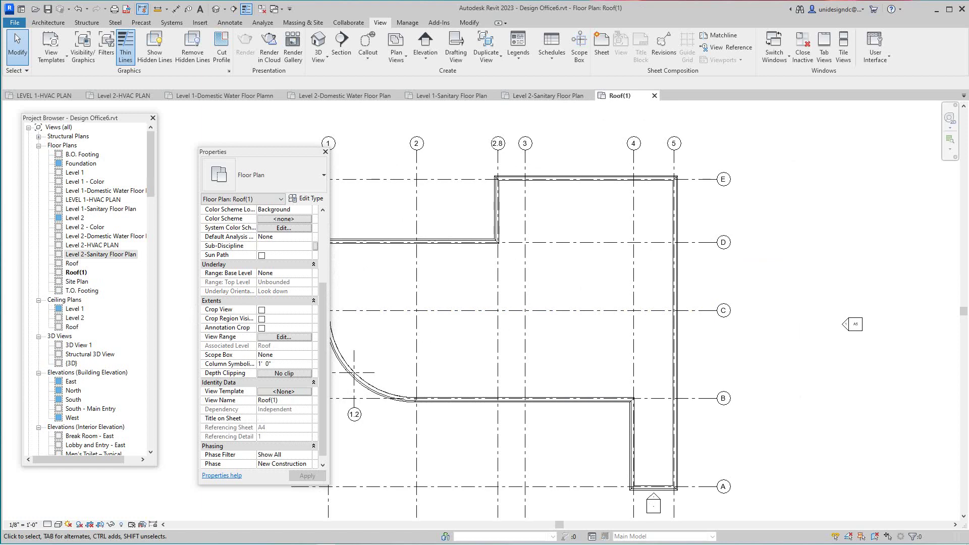
middle_click_drag(723, 310, 746, 328)
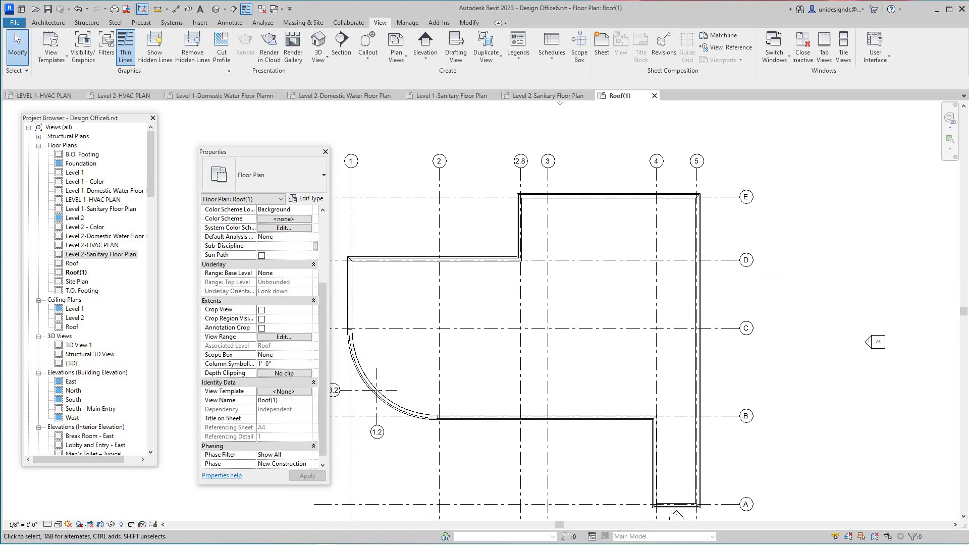
- Rename the new Roof floor plan view as "Mechanical Roof Plan"
right_click(76, 272)
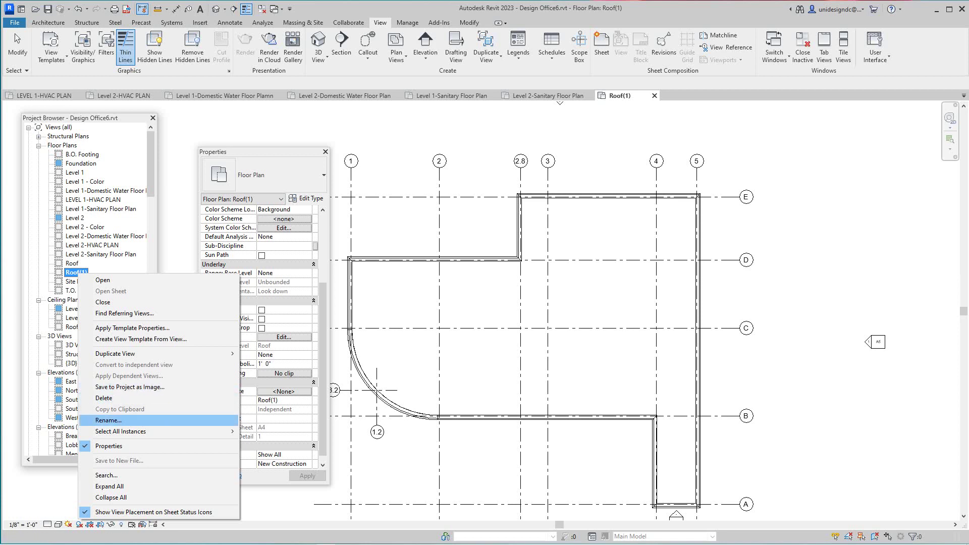
left_click(108, 420)
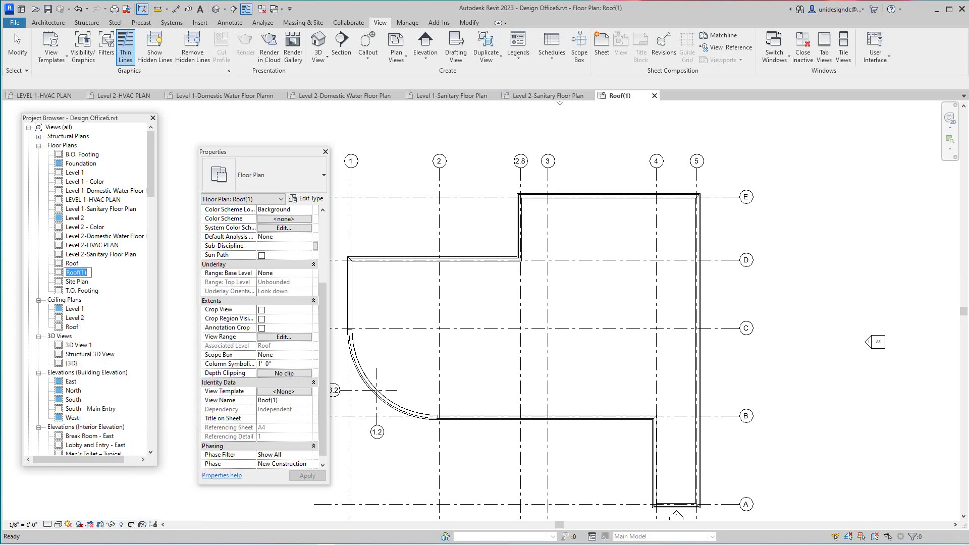
left_click(66, 273)
type("Mechanical Roof Plan")
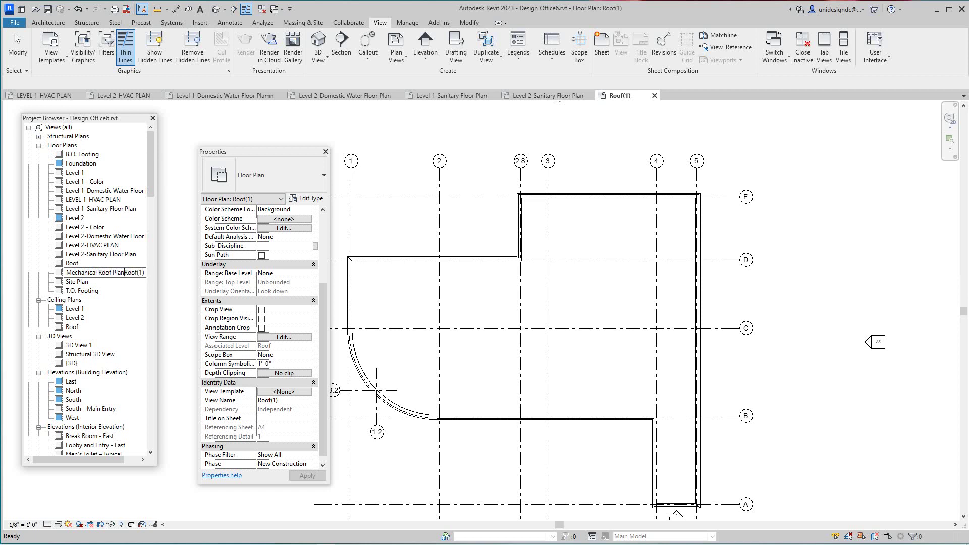
key("Delete")
key("Delete")
key("Delete")
key("Delete")
key("Delete")
key("Delete")
key("Delete")
key("Return")
- Assign the Mechanical Plan view template to the Mechanical Roof Plan view
scroll(402, 470, "down", 2)
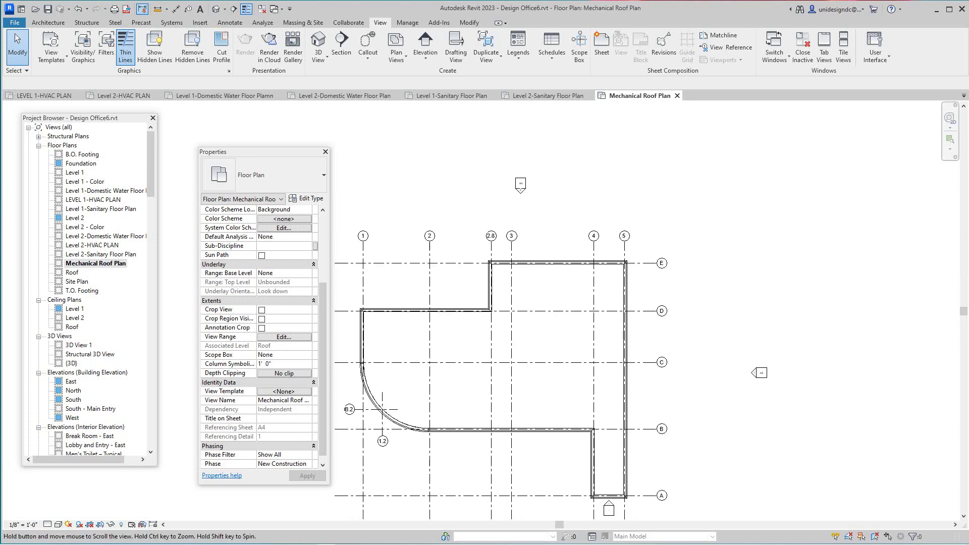
middle_click_drag(366, 381, 376, 385)
scroll(88, 289, "down", 2)
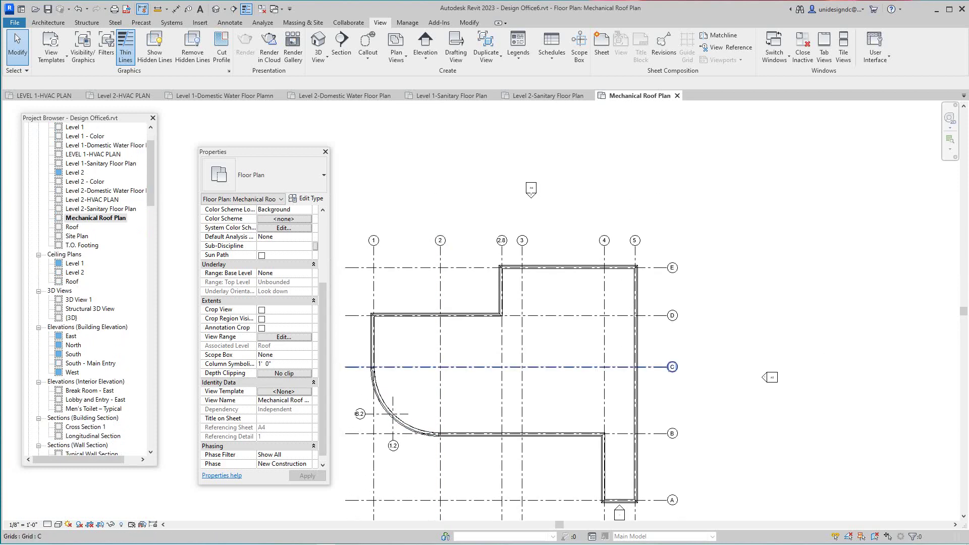
scroll(349, 367, "up", 3)
scroll(321, 368, "down", 1)
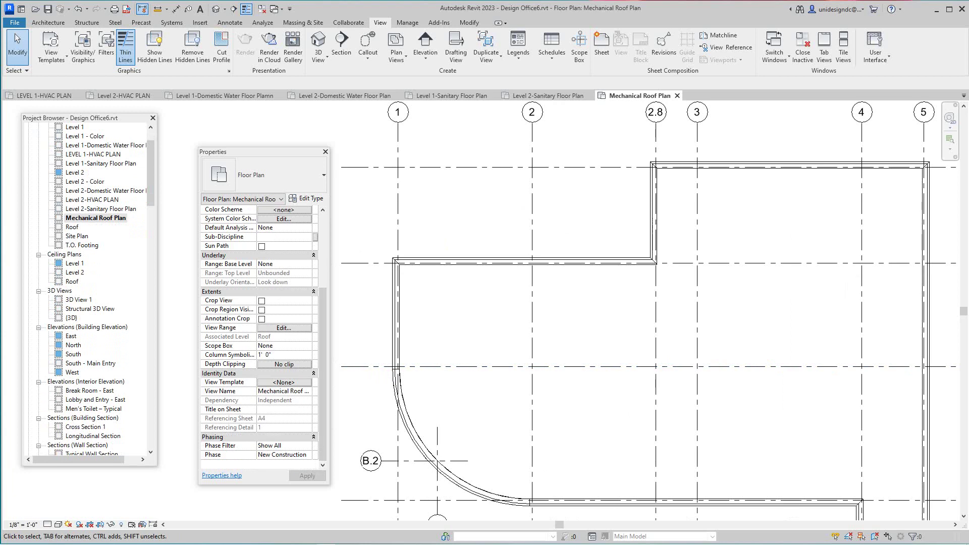
left_click(284, 382)
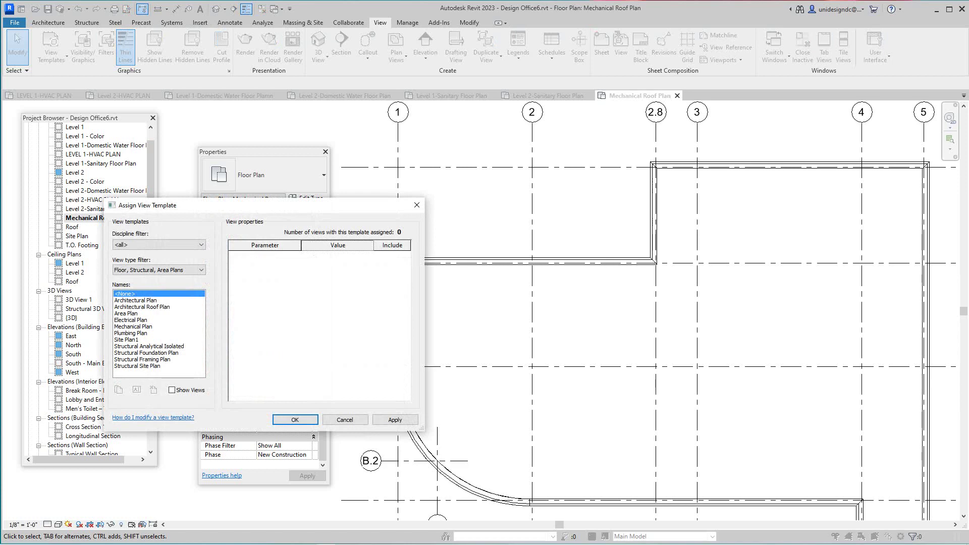
left_click(133, 327)
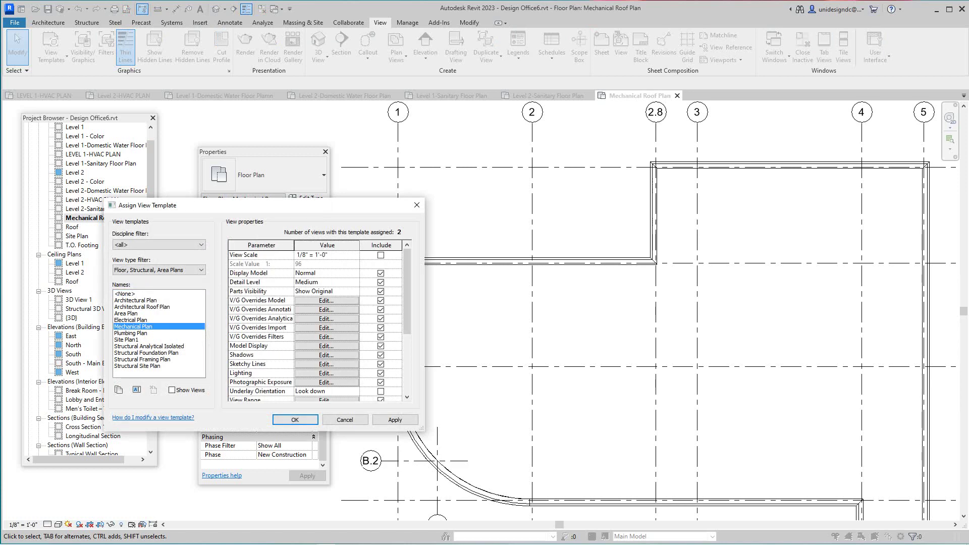
left_click(294, 419)
scroll(463, 324, "down", 4)
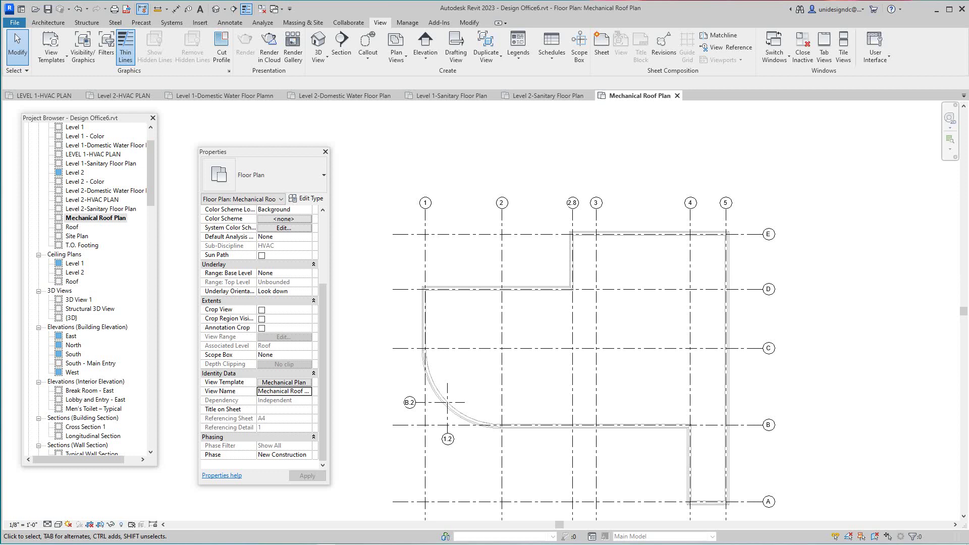
scroll(493, 367, "down", 2)
scroll(528, 383, "up", 2)
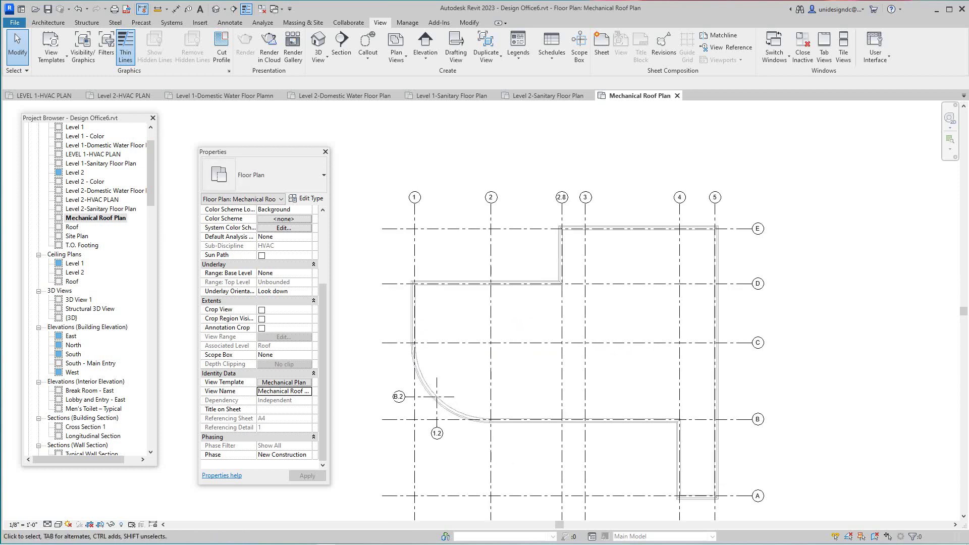
scroll(522, 393, "up", 1)
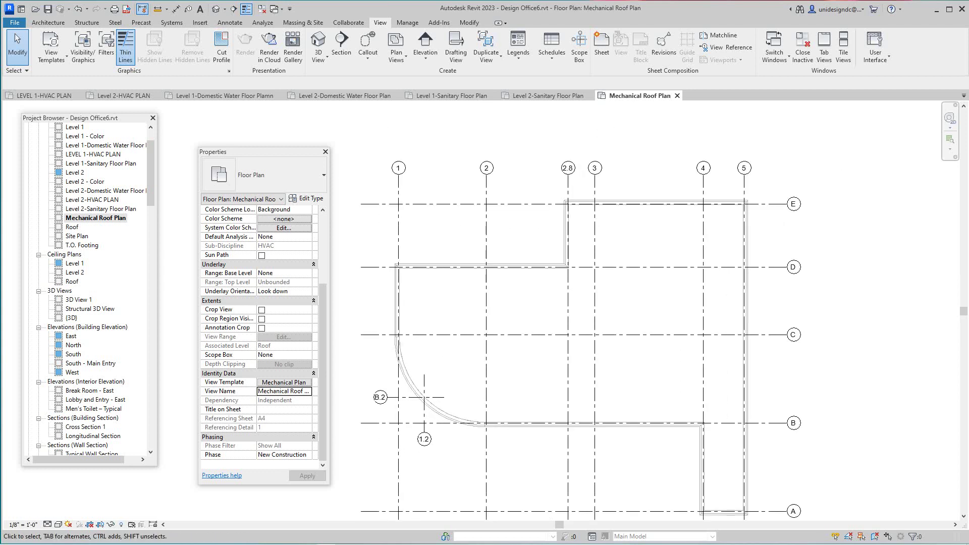
scroll(86, 288, "up", 2)
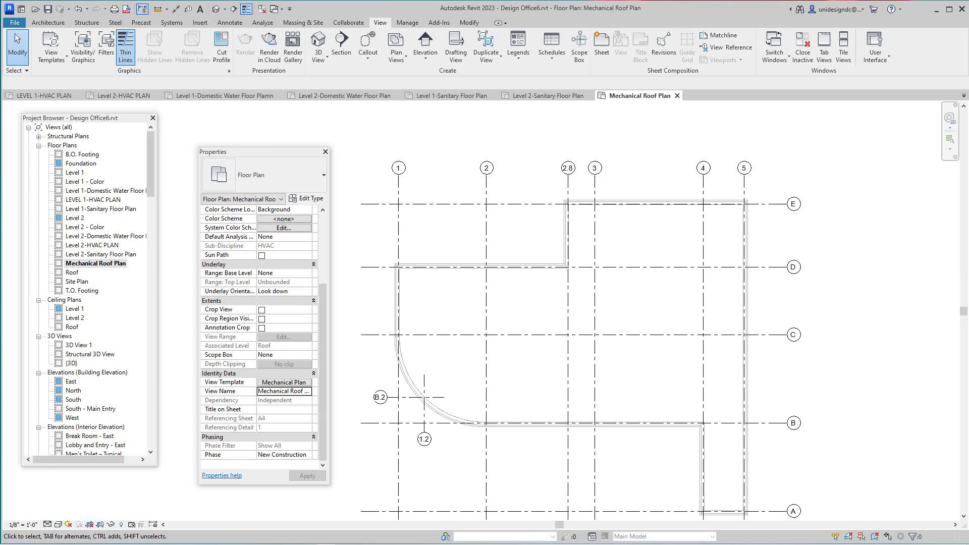
scroll(378, 332, "down", 3)
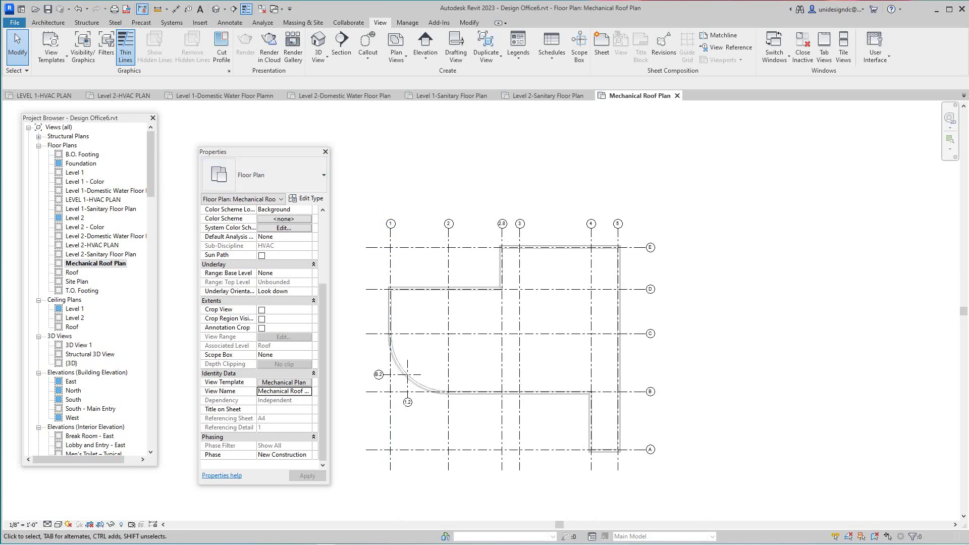
scroll(568, 410, "up", 2)
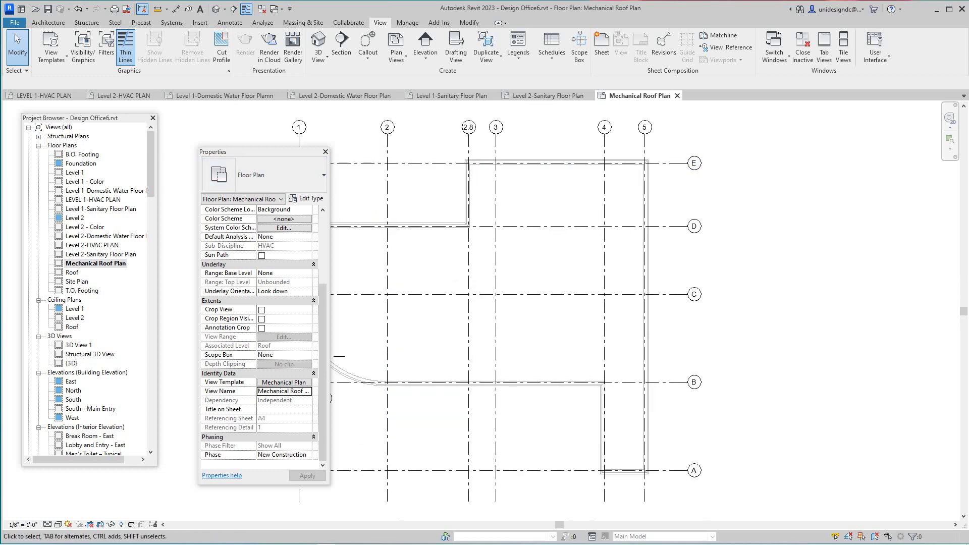
left_click_drag(306, 155, 209, 213)
middle_click_drag(391, 169, 404, 181)
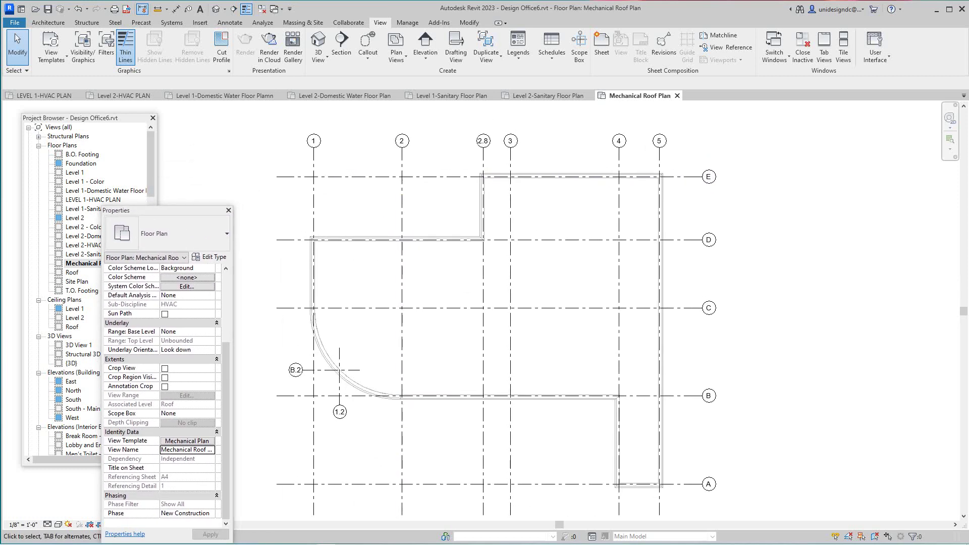
scroll(404, 182, "up", 1)
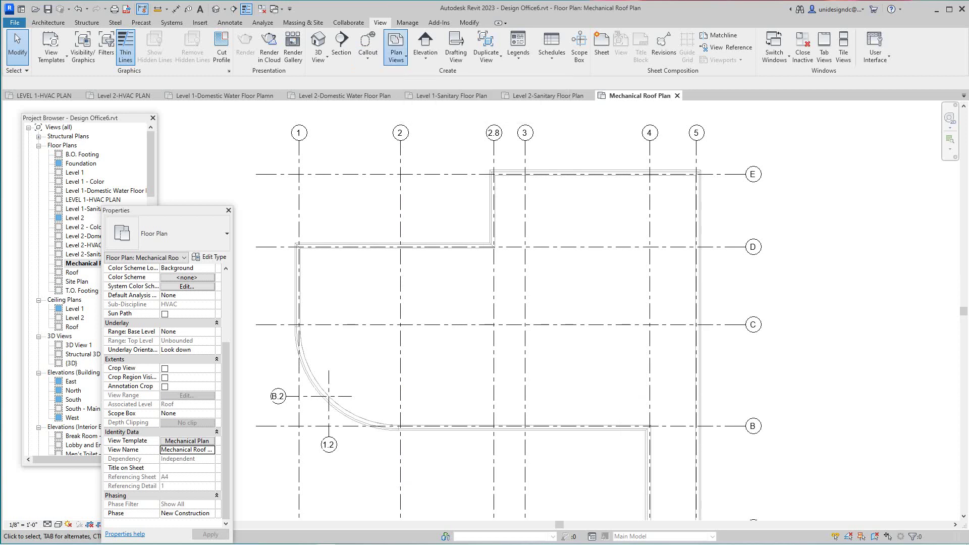
left_click(396, 56)
left_click(417, 75)
left_click(771, 382)
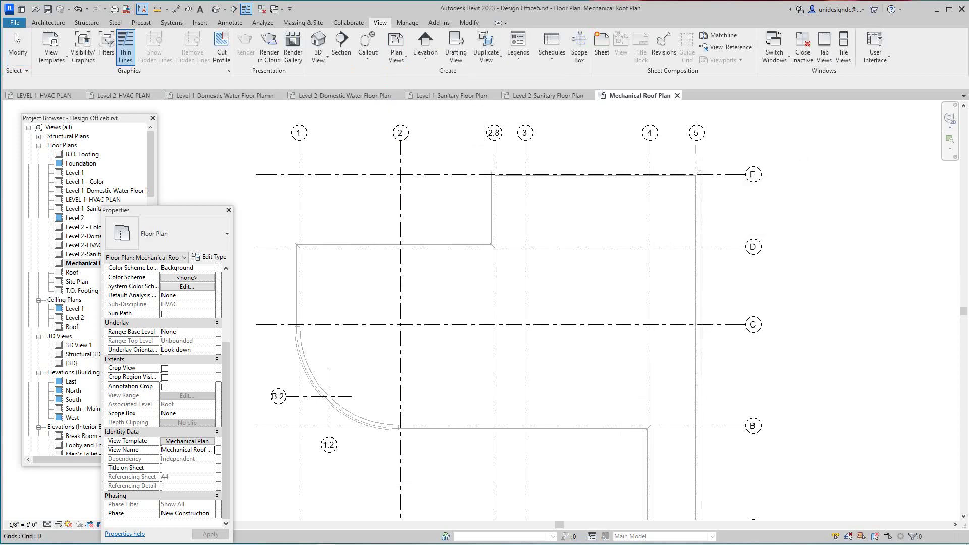
- Create another reflected ceiling plan view of Level 1 with duplication of existing views allowed
left_click(397, 55)
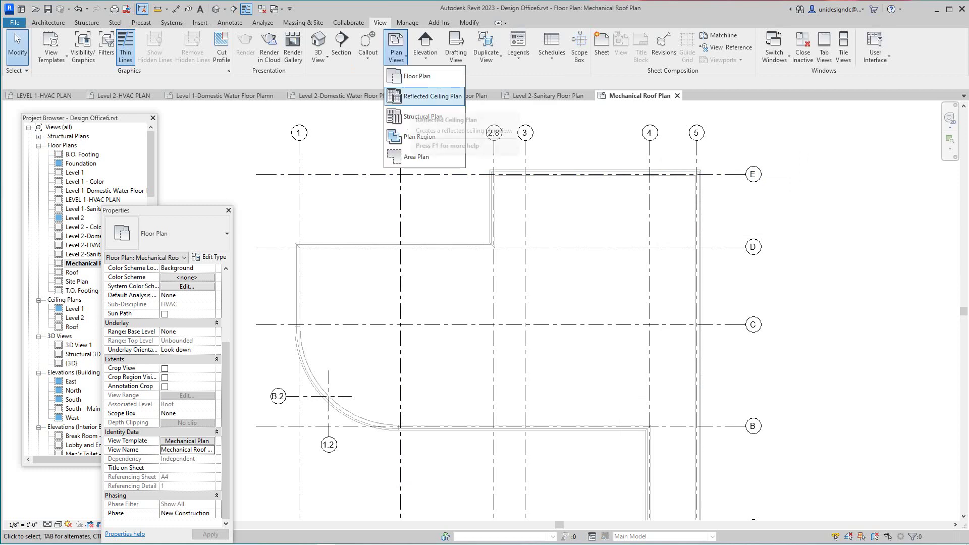
left_click(429, 95)
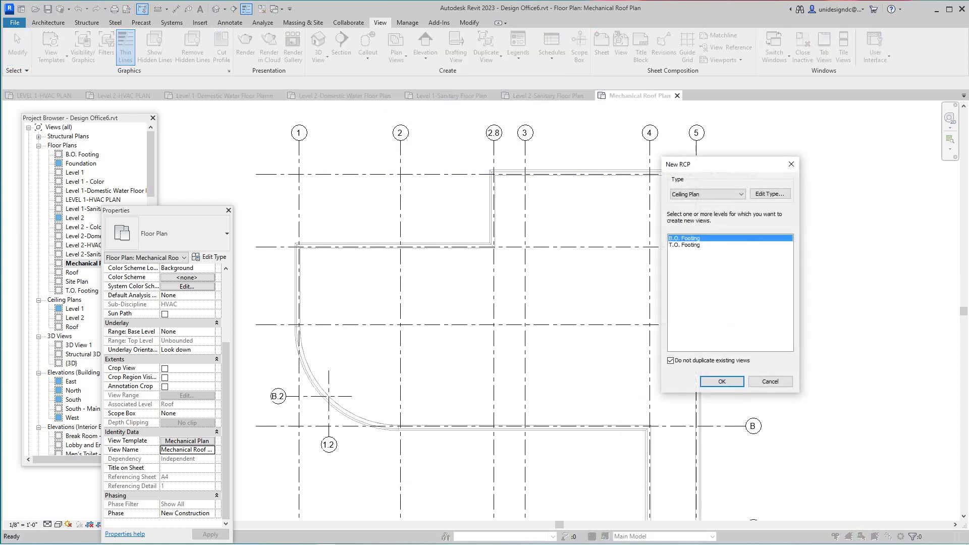
left_click(670, 361)
left_click(677, 245)
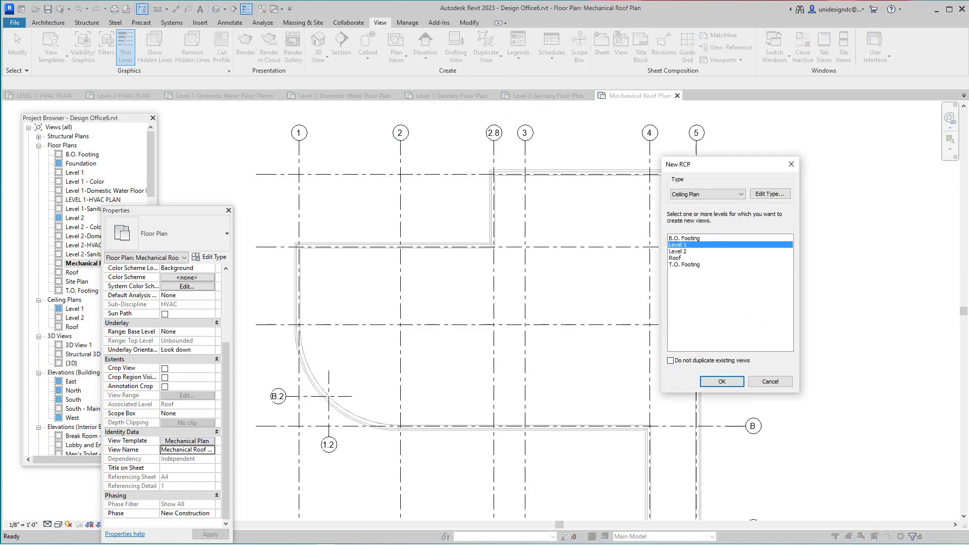
left_click(722, 381)
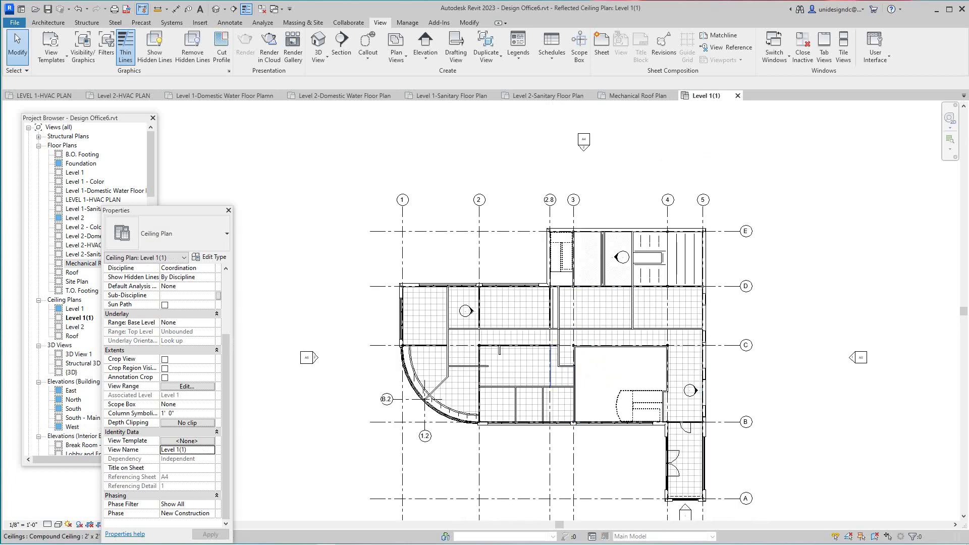
- Assign the Mechanical Ceiling view template to the new Level 1 ceiling plan view
left_click_drag(121, 210, 193, 158)
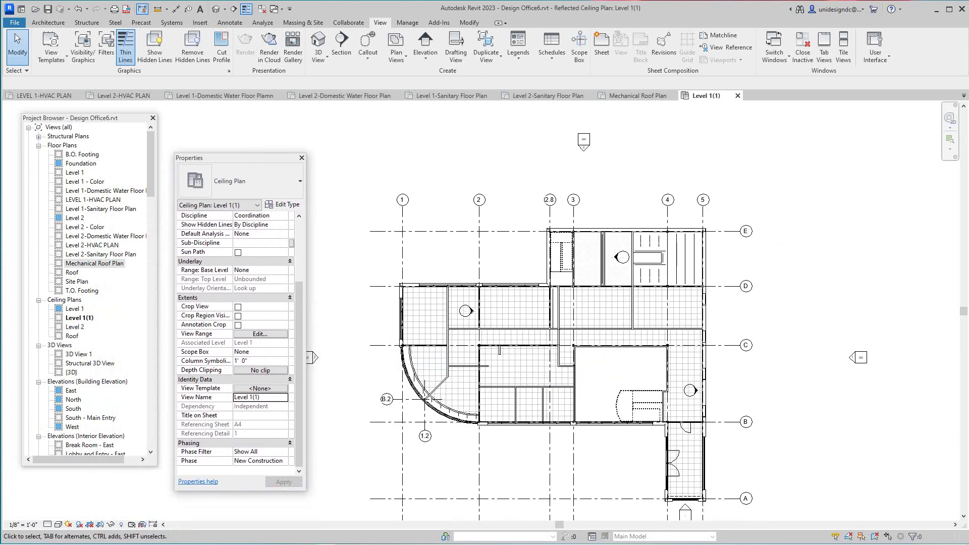
left_click(260, 389)
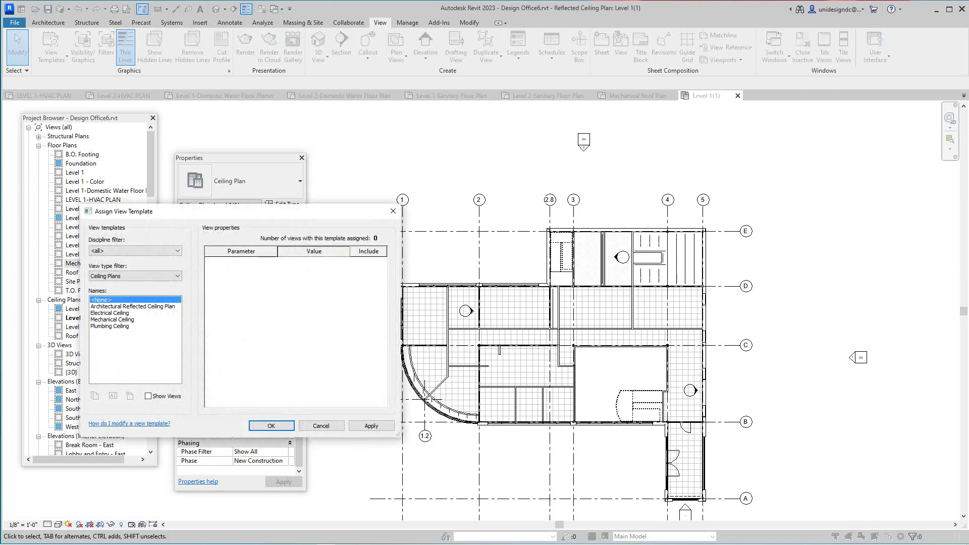
left_click(112, 320)
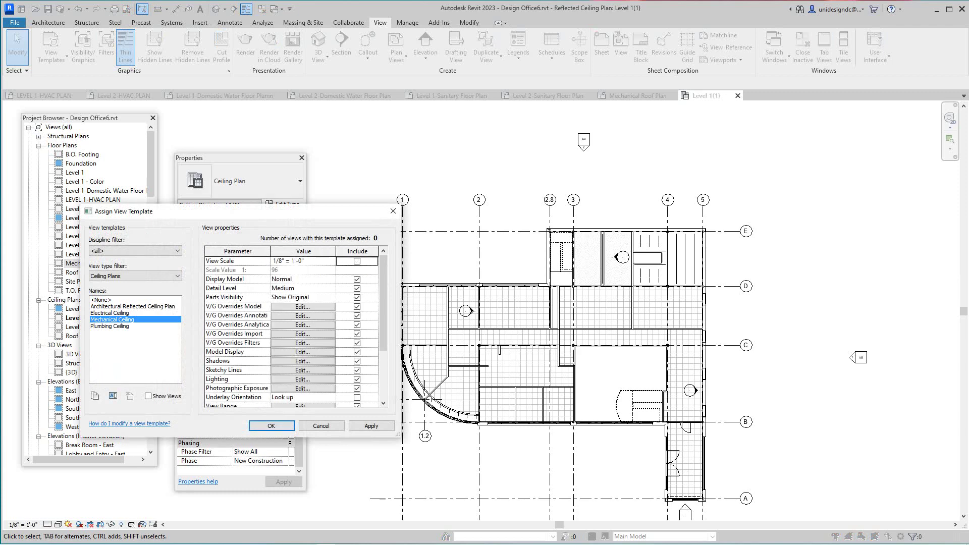
left_click(272, 426)
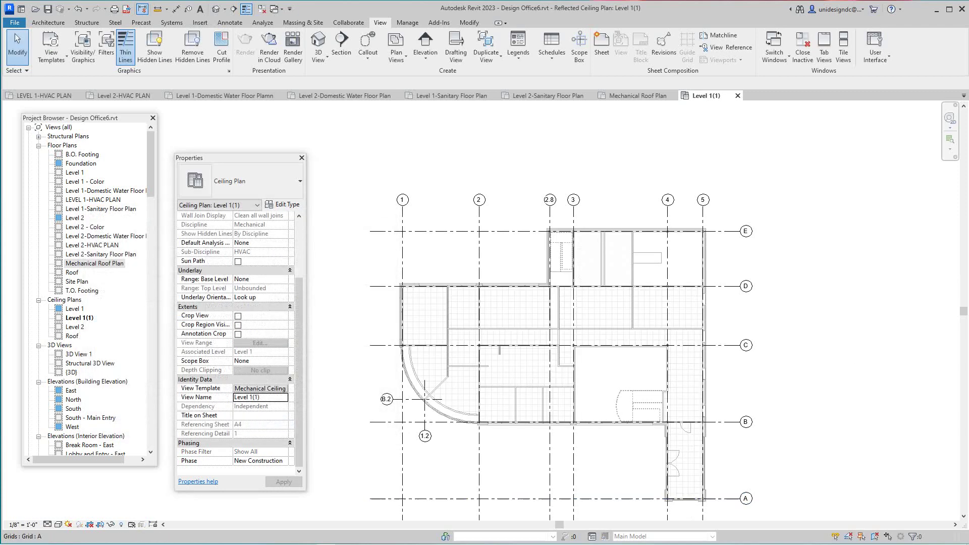
scroll(737, 287, "down", 3)
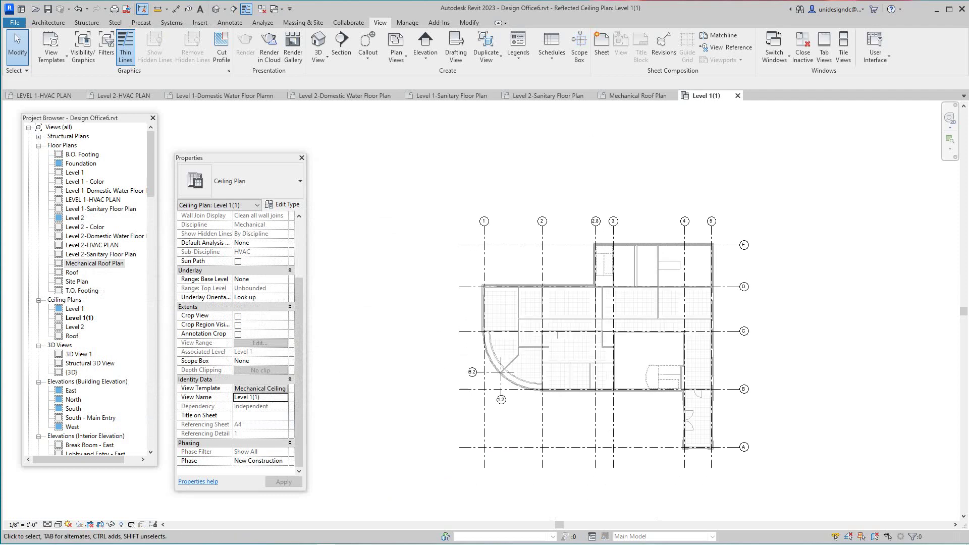
scroll(631, 412, "up", 3)
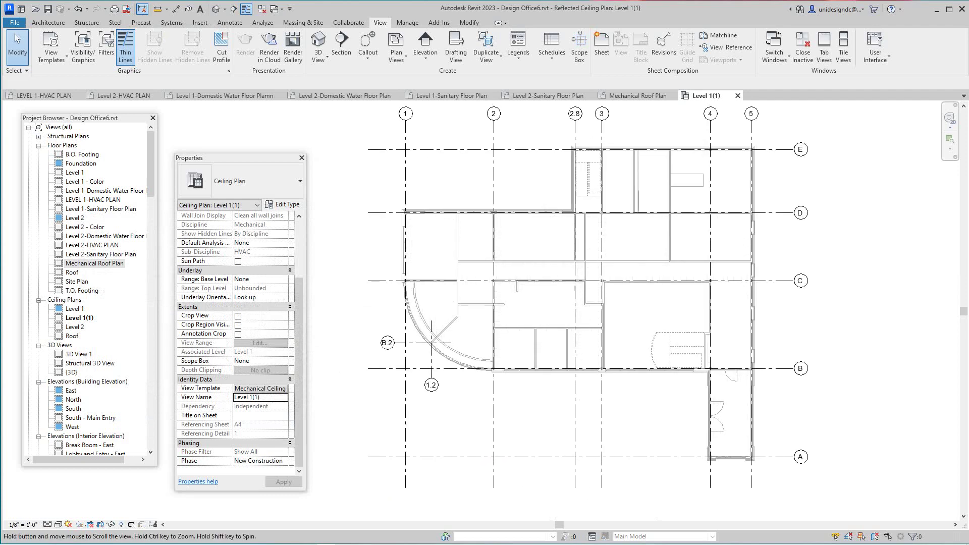
right_click(78, 317)
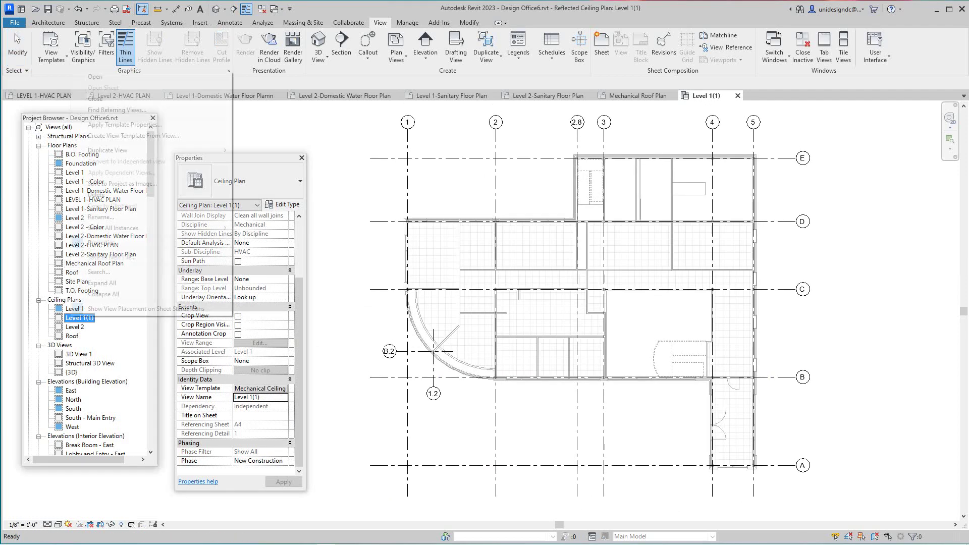
left_click(101, 217)
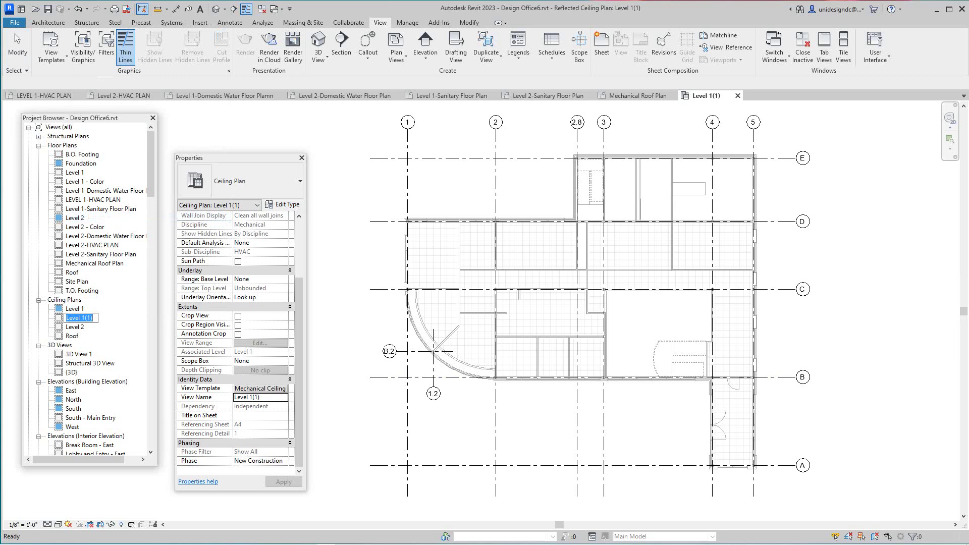
type("h")
key("BackSpace")
type("HVAC")
key("BackSpace")
key("BackSpace")
key("BackSpace")
key("BackSpace")
key("BackSpace")
key("Escape")
- Rename the new Level 1 ceiling plan view as "Level 1-HVAC Ceiling"
right_click(79, 317)
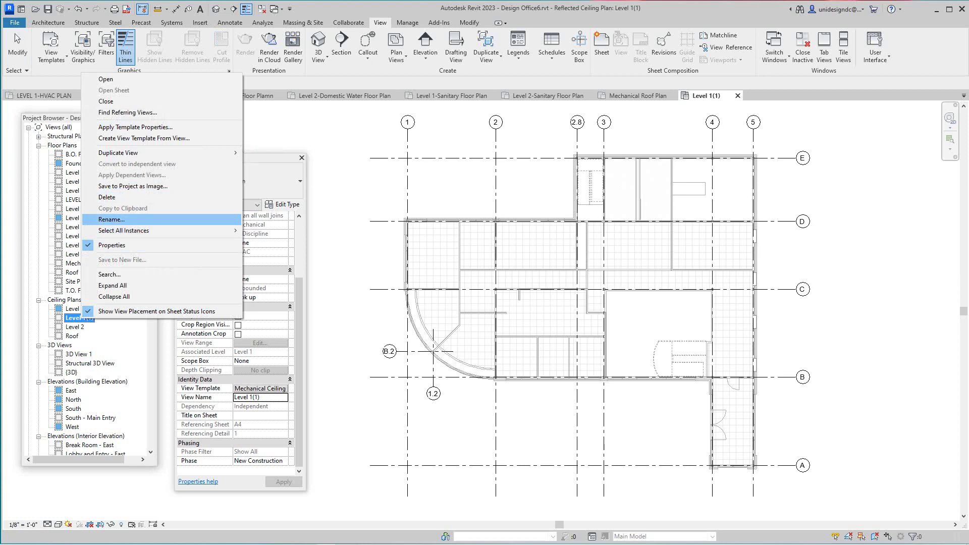
left_click(112, 219)
key("End")
key("shift+Left")
key("shift+Left")
key("shift+Left")
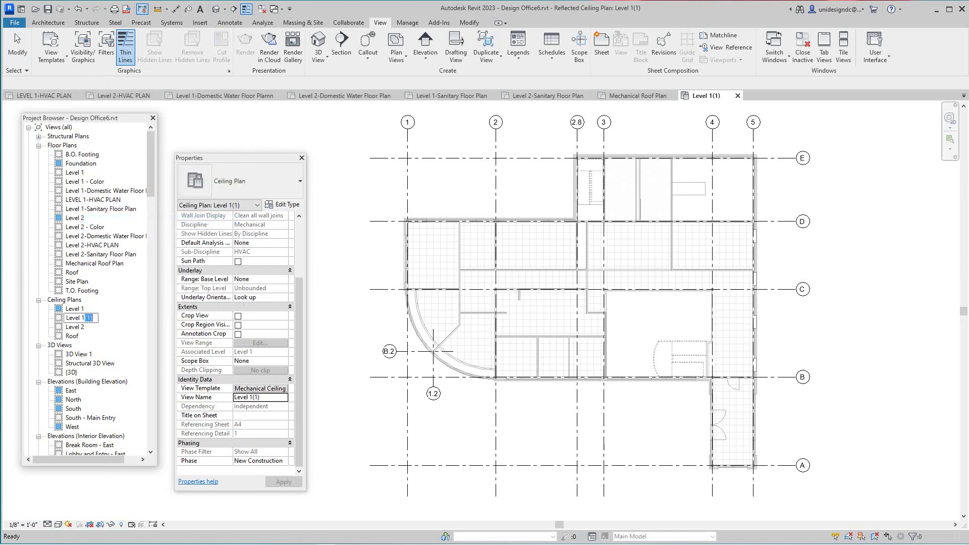
type("-HVAC")
type("Ceiling")
key("Return")
- Create another reflected ceiling plan view of Level 2 with duplication of existing views allowed
scroll(522, 290, "down", 2)
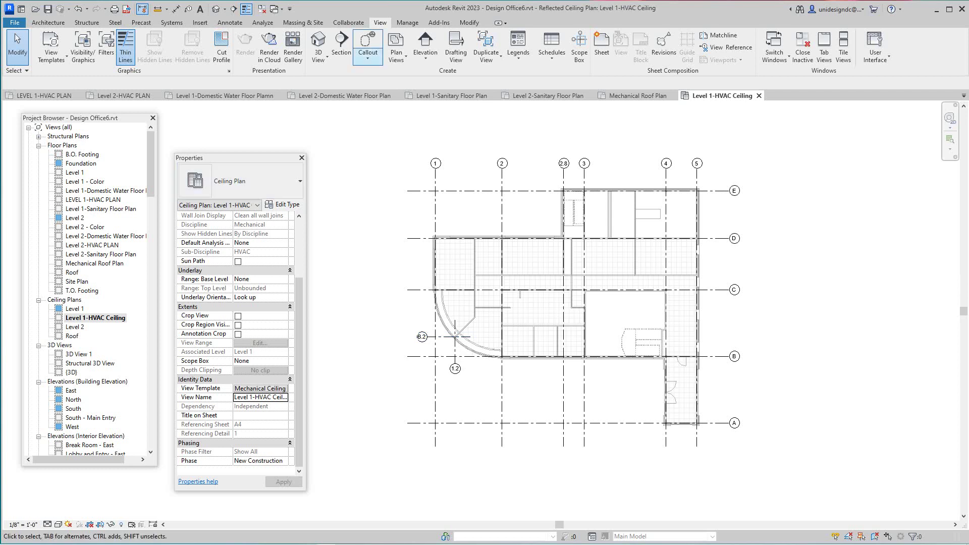
left_click(397, 49)
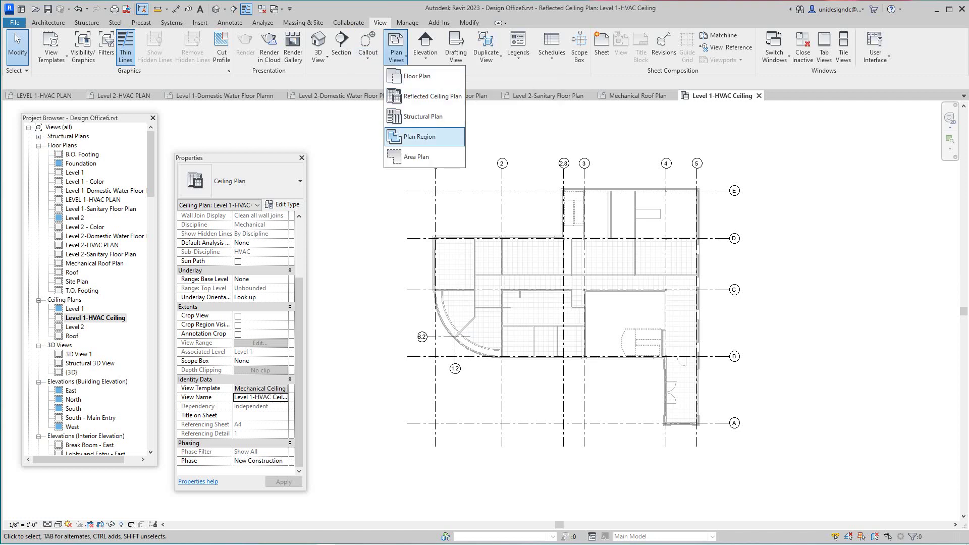
left_click(427, 96)
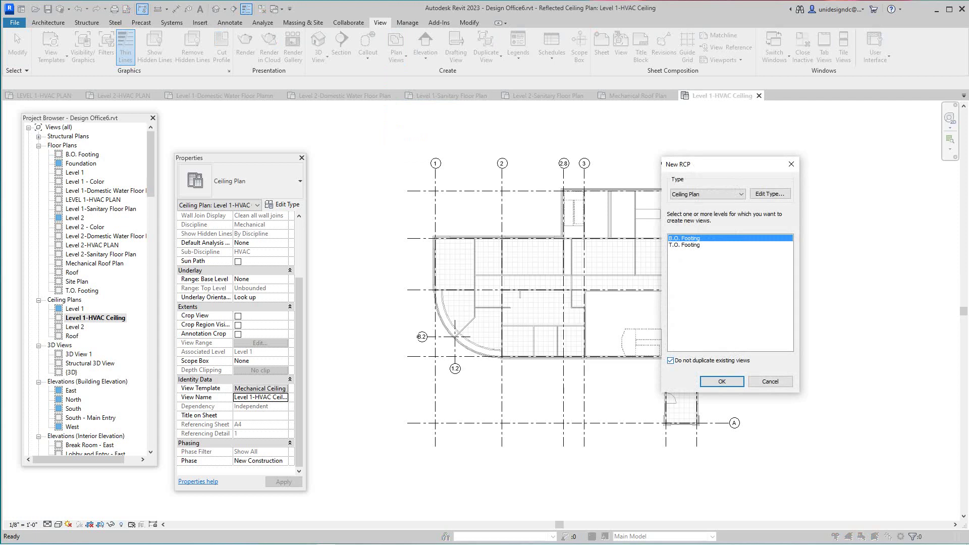
left_click(671, 360)
left_click(678, 251)
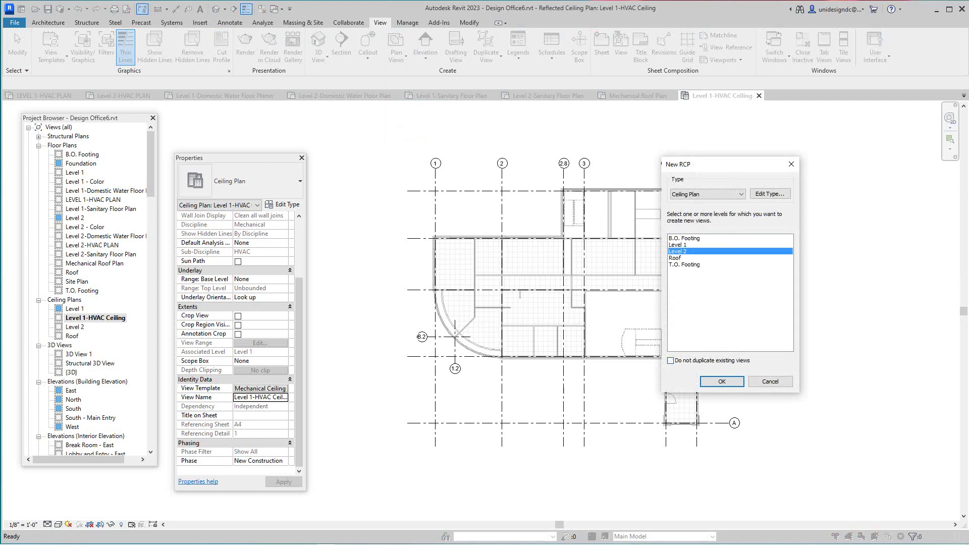
left_click(722, 381)
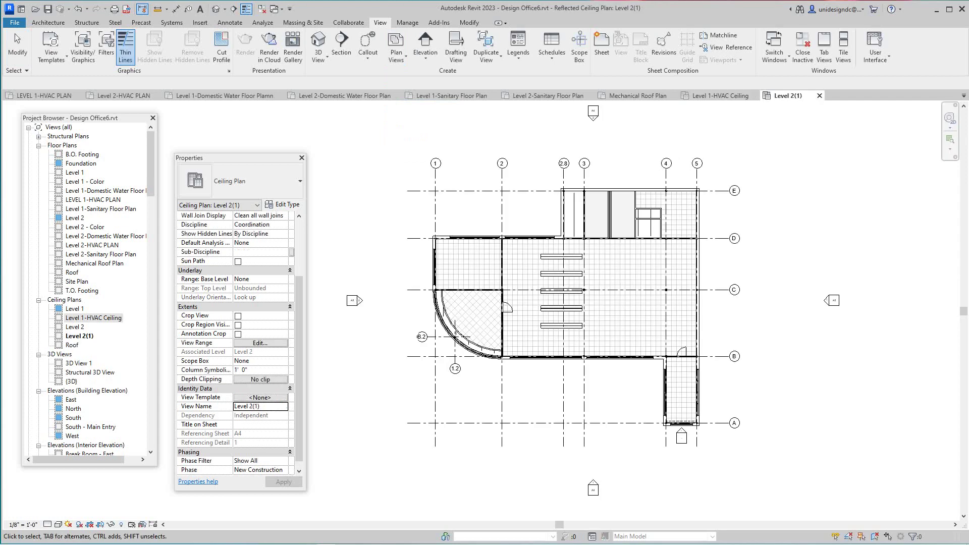
- Rename the new Level 2 ceiling plan view as "Level 2-HVAC Ceiling"
left_click(79, 335)
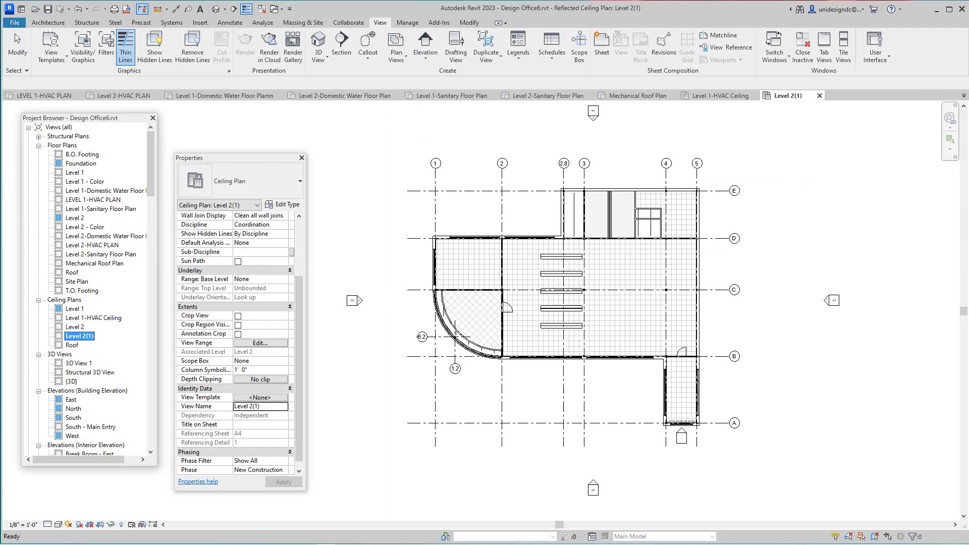
right_click(80, 336)
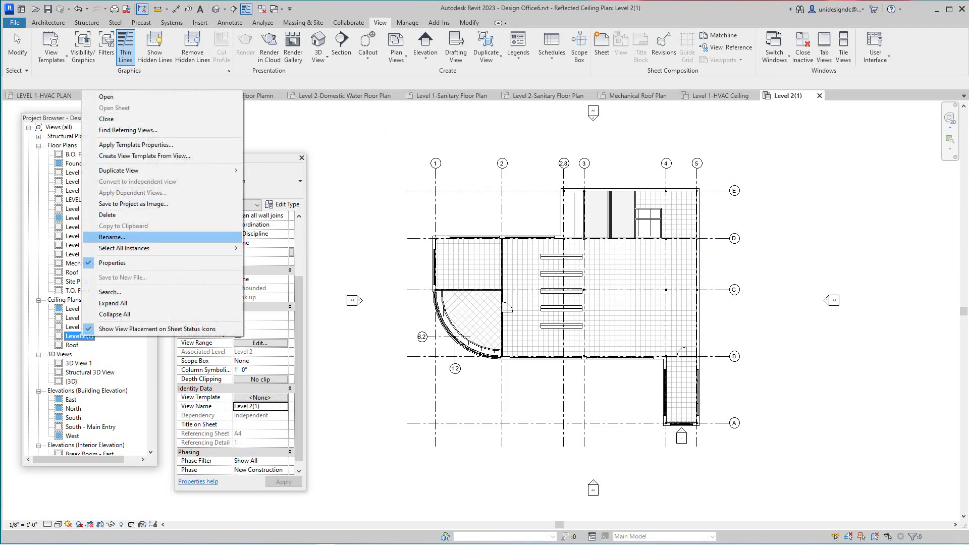
left_click(112, 237)
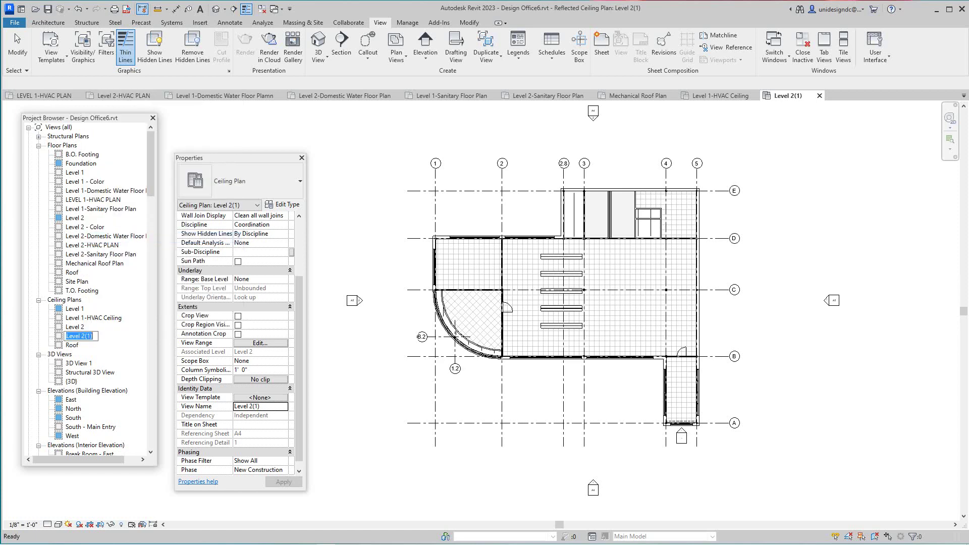
left_click_drag(85, 336, 94, 335)
key("BackSpace")
type("-h")
key("BackSpace")
type("HVAC Ceiling")
key("Return")
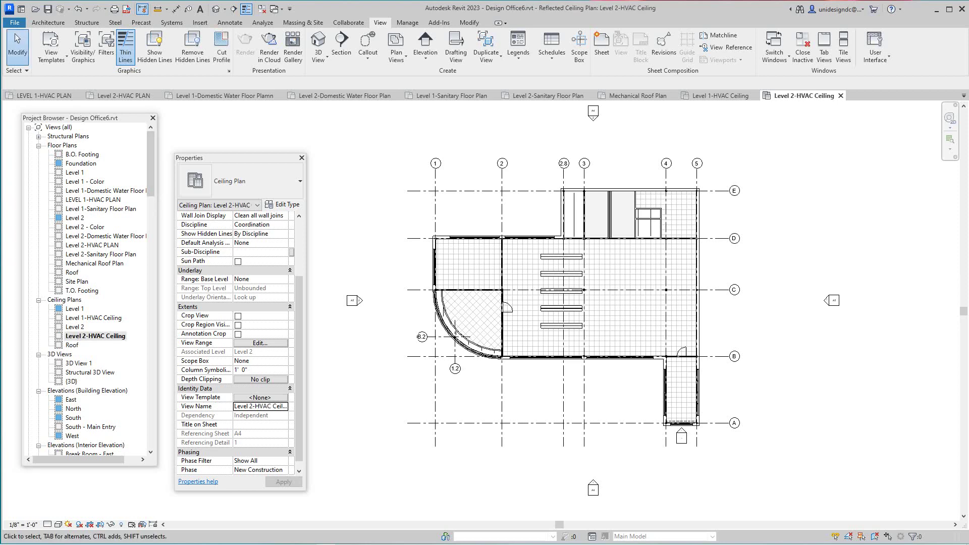
- Assign the Mechanical Ceiling view template to the Level 2-HVAC Ceiling view
scroll(354, 382, "down", 1)
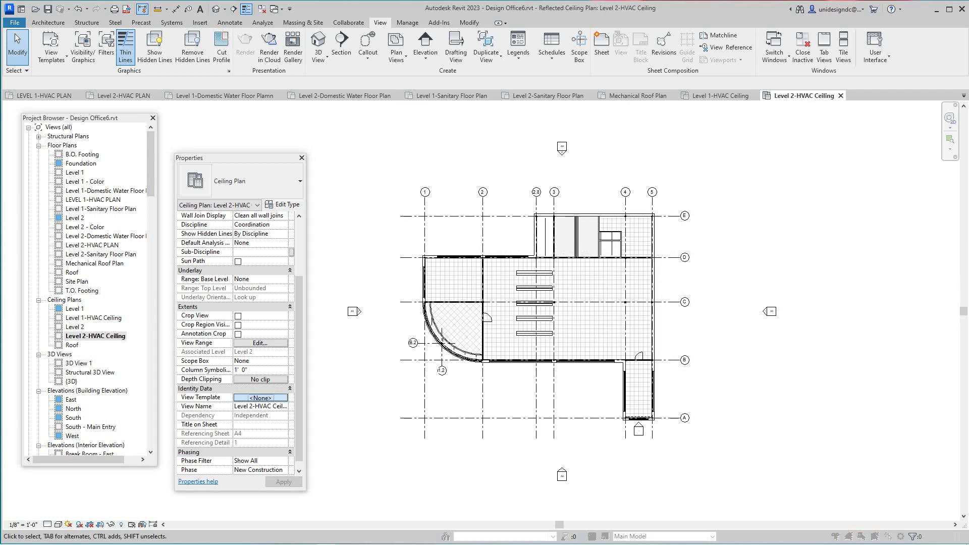
left_click(261, 397)
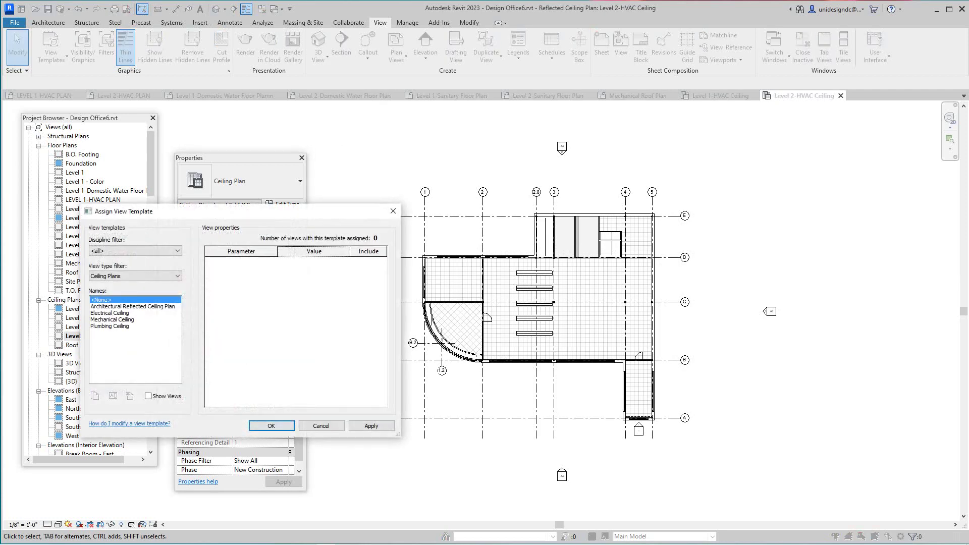
left_click(113, 320)
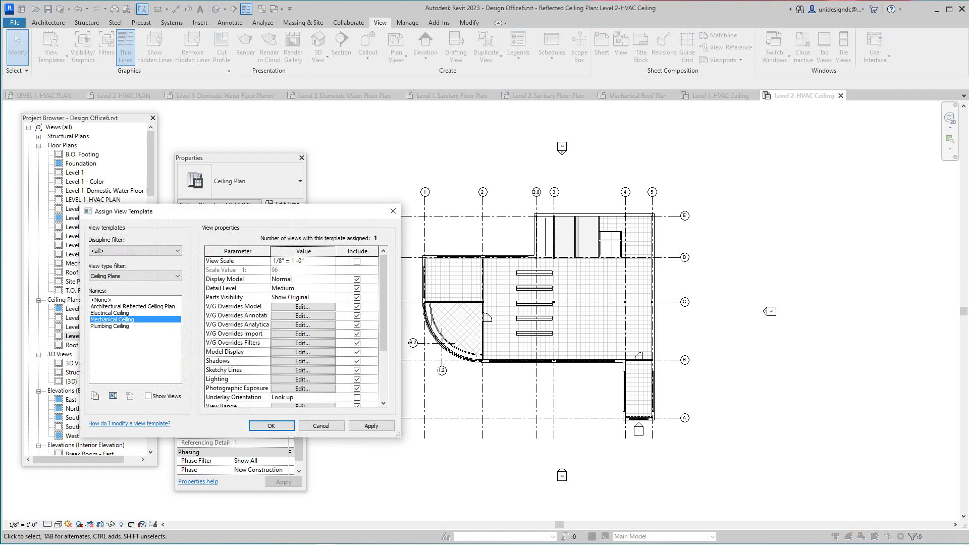
left_click(271, 426)
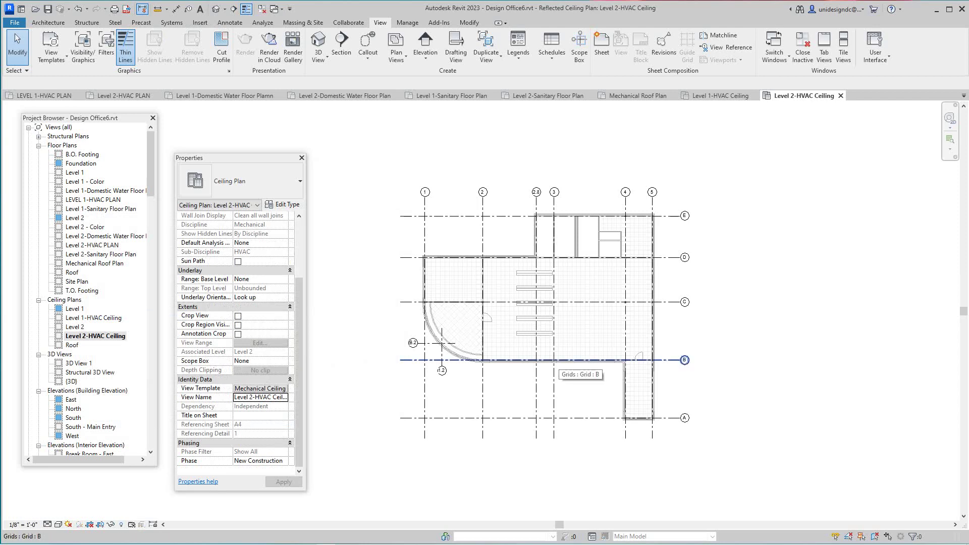
scroll(514, 232, "up", 4)
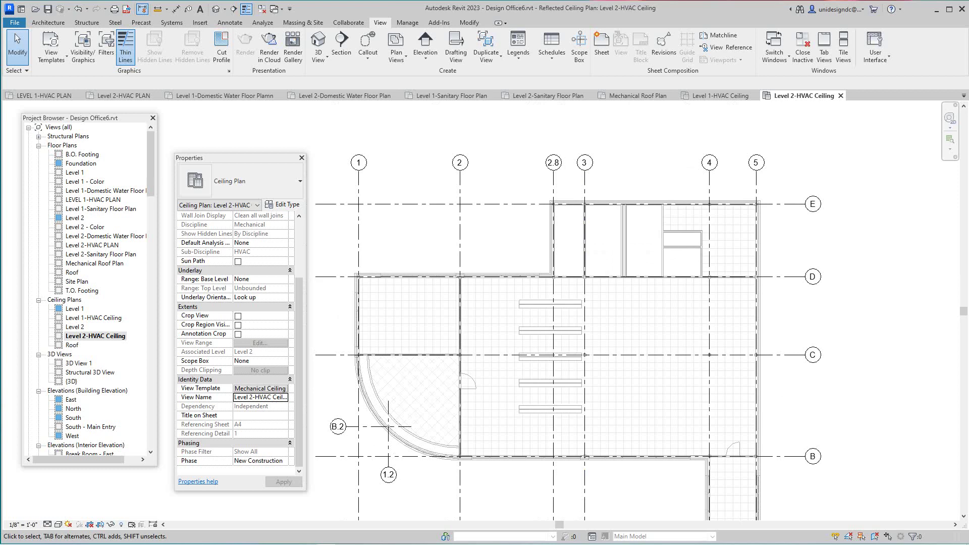
scroll(598, 365, "down", 3)
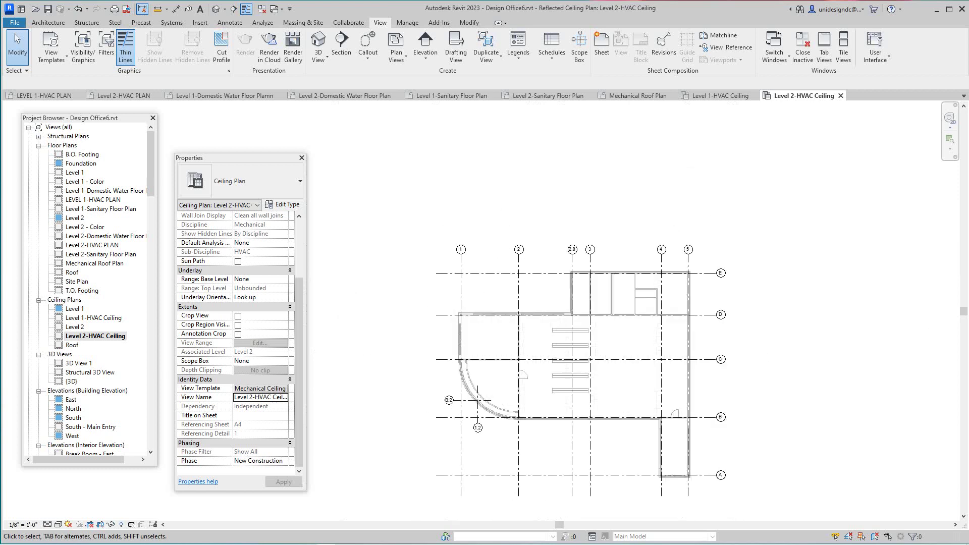
scroll(555, 420, "down", 2)
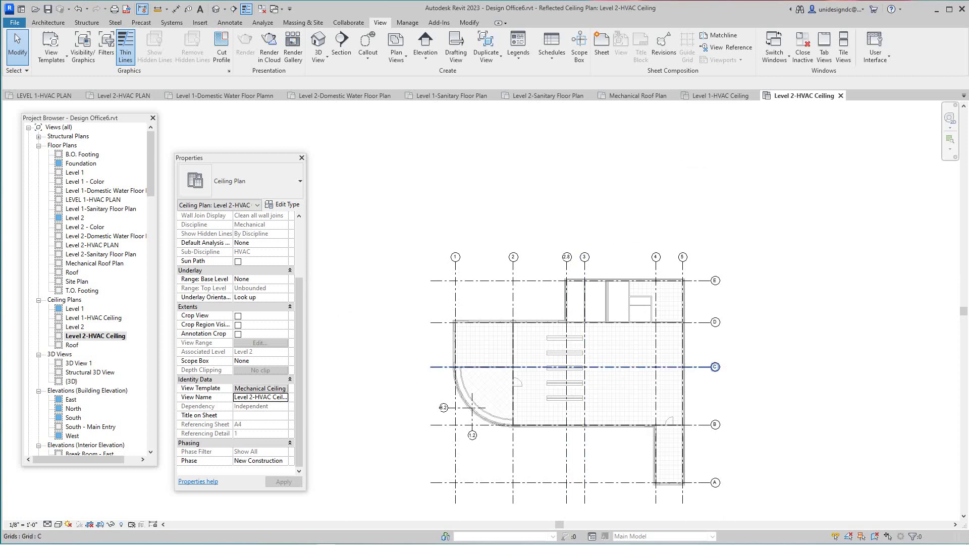
mouse_move(514, 444)
middle_mouse_down()
mouse_move(557, 442)
mouse_move(557, 419)
middle_mouse_up()
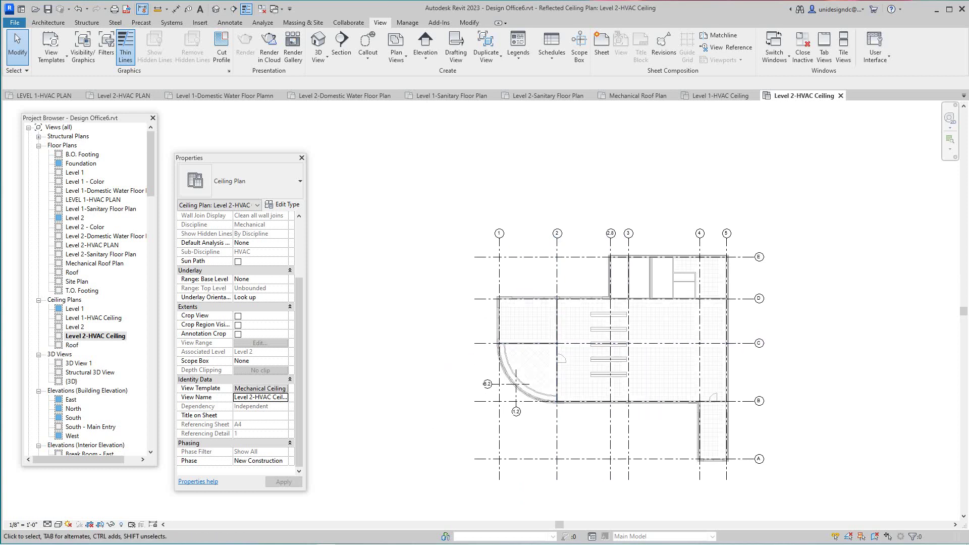
- Tile all the open plan and ceiling views and zoom every one to fit its window
scroll(422, 253, "up", 1)
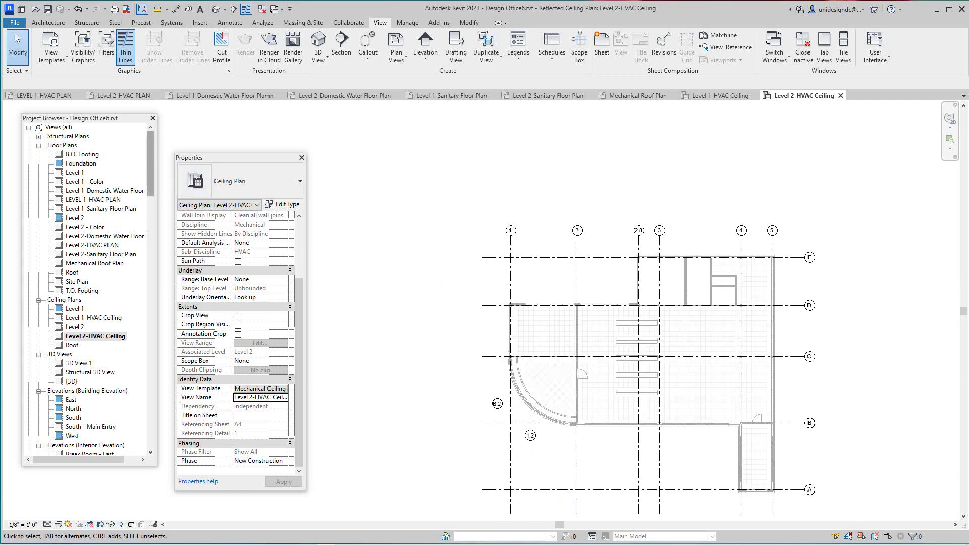
scroll(393, 219, "down", 4)
key("z")
key("f")
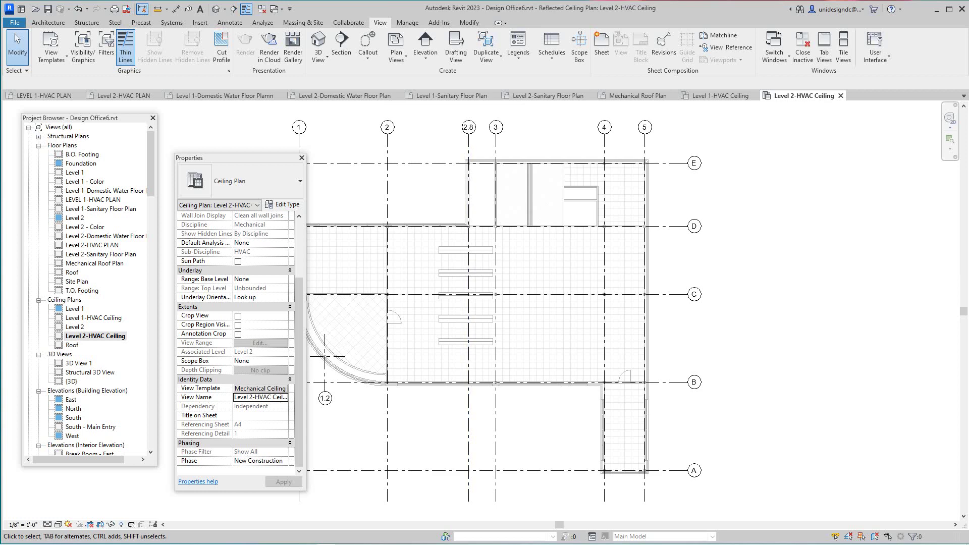
key("w")
key("t")
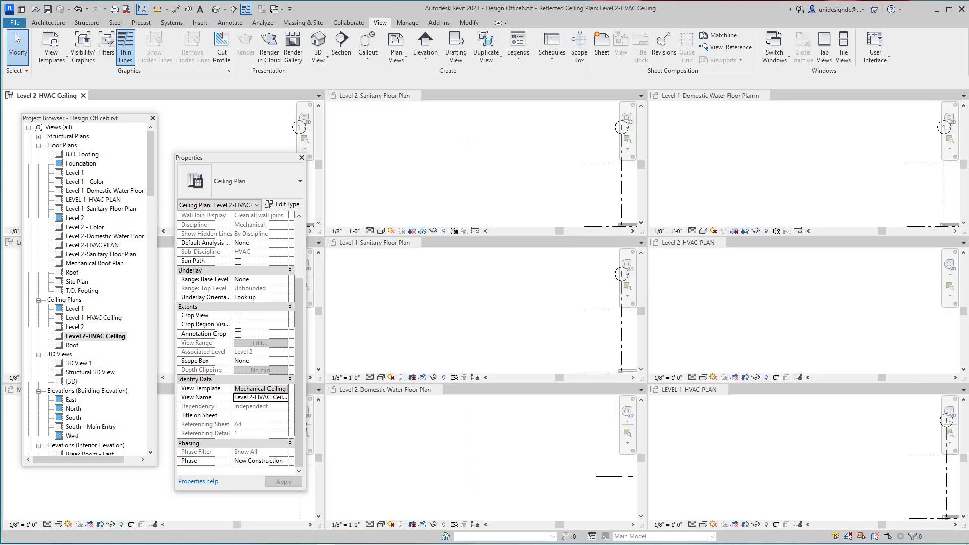
key("z")
key("a")
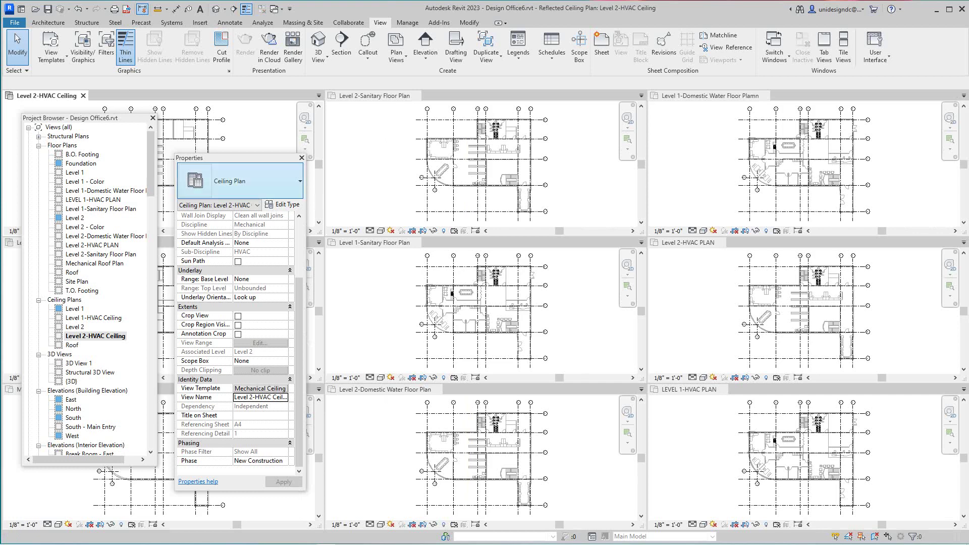
- Reposition the Project Browser and Properties palettes side by side over the drawing area
left_click_drag(202, 157, 405, 246)
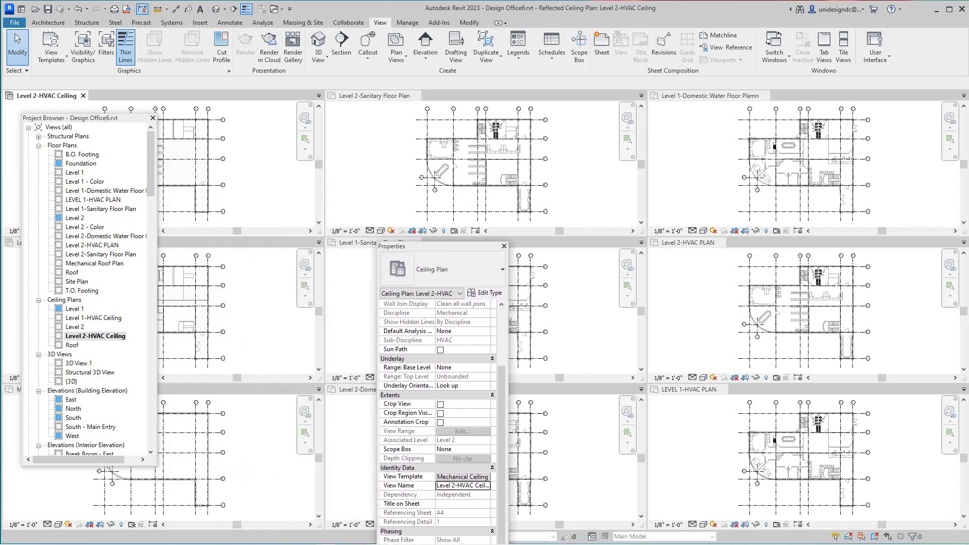
left_click_drag(91, 121, 121, 126)
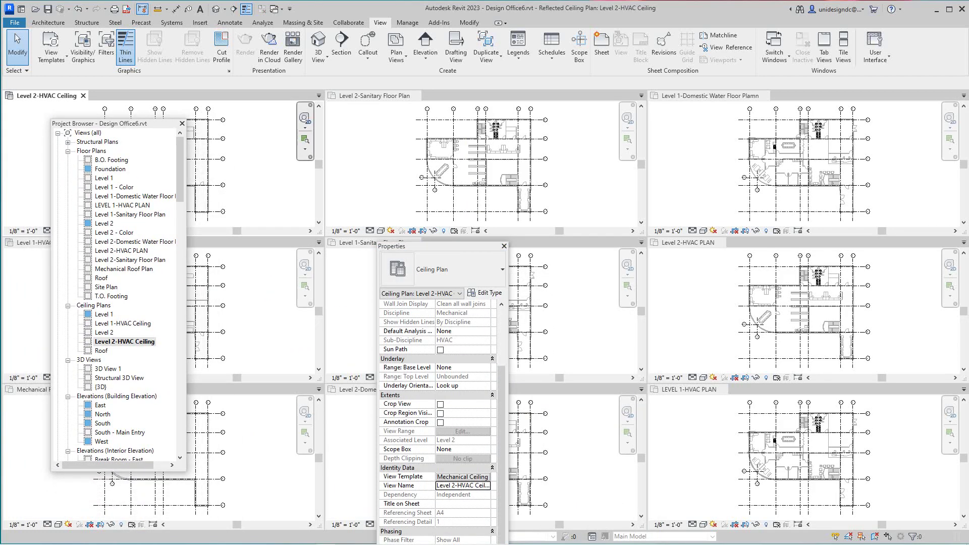
left_click_drag(442, 246, 329, 149)
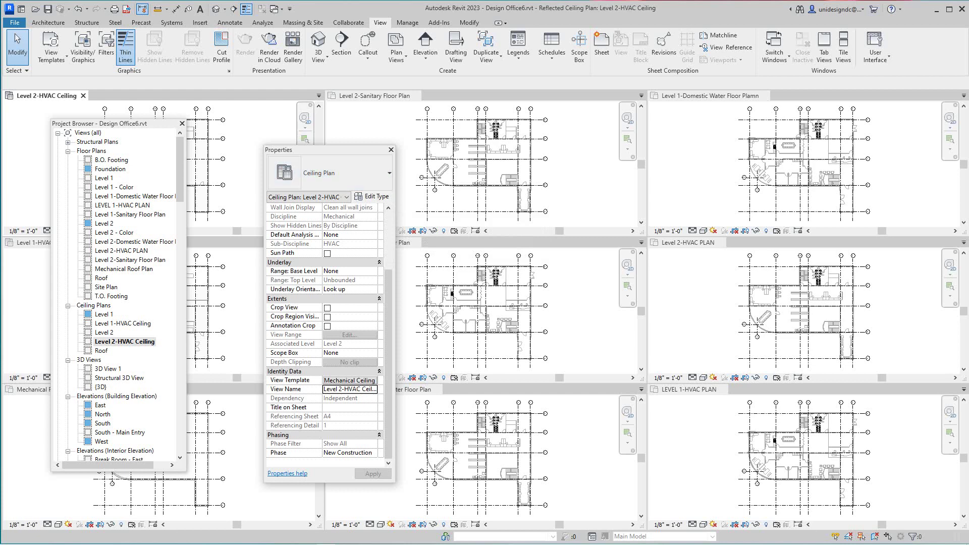
- Set the Project Browser's view organization to Discipline
left_click(88, 132)
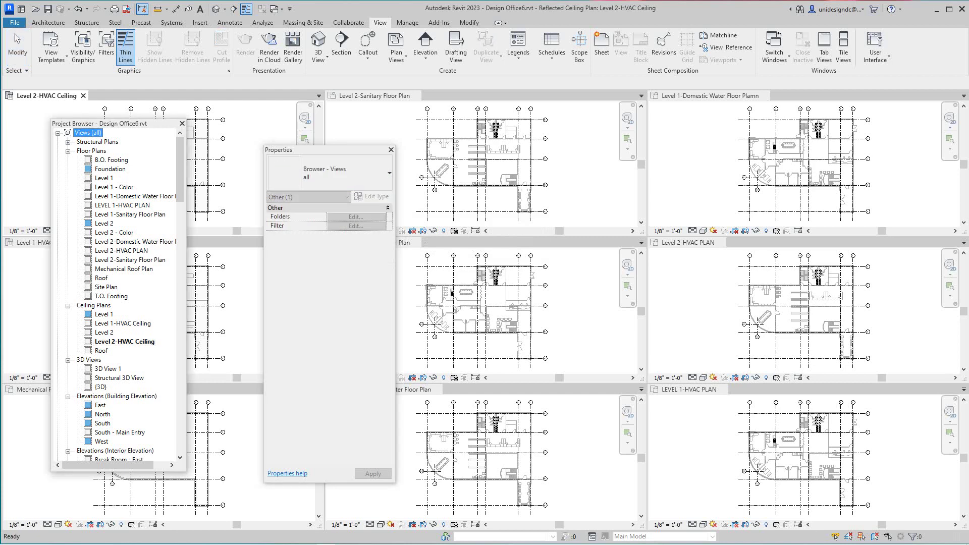
left_click(329, 172)
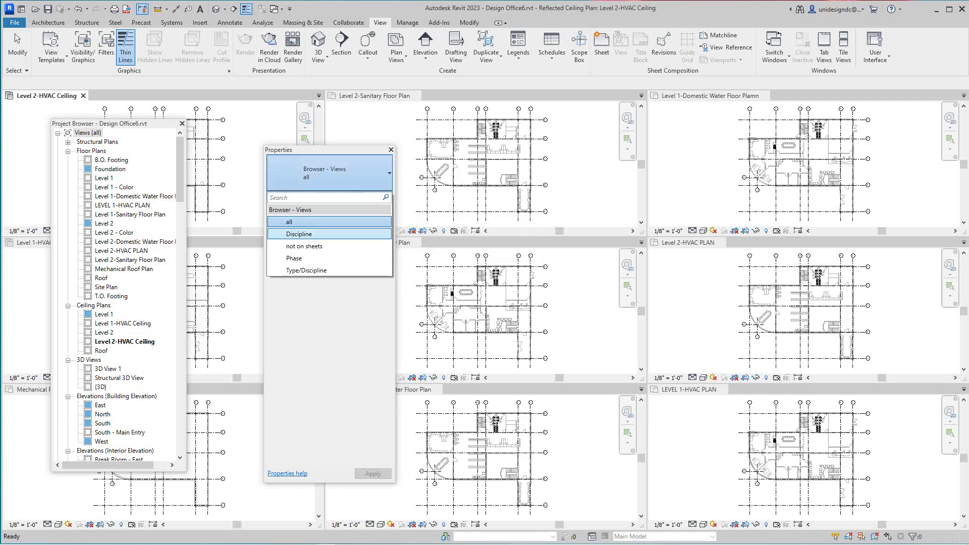
left_click(299, 233)
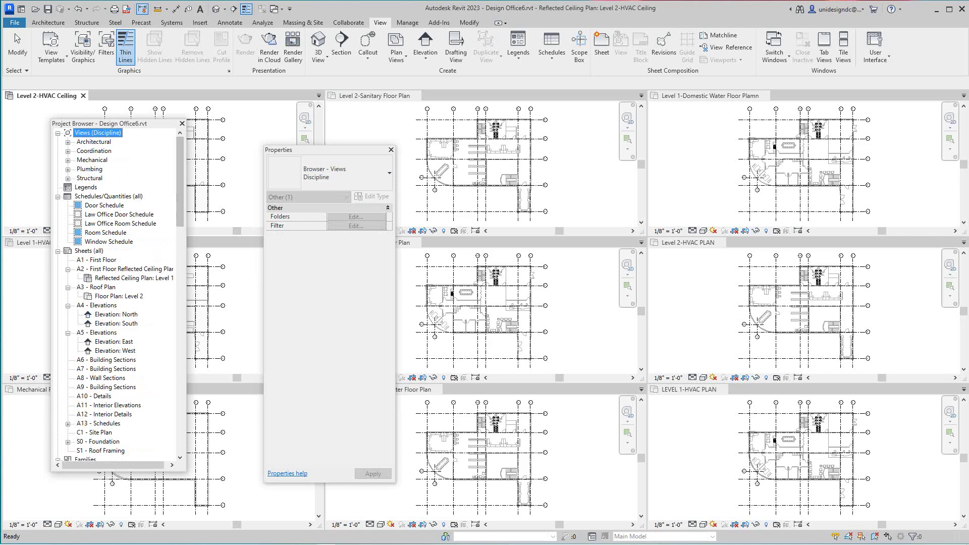
- Examine the views grouped under the Mechanical and Plumbing disciplines in the Project Browser, collapsing each group after checking it
left_click(68, 160)
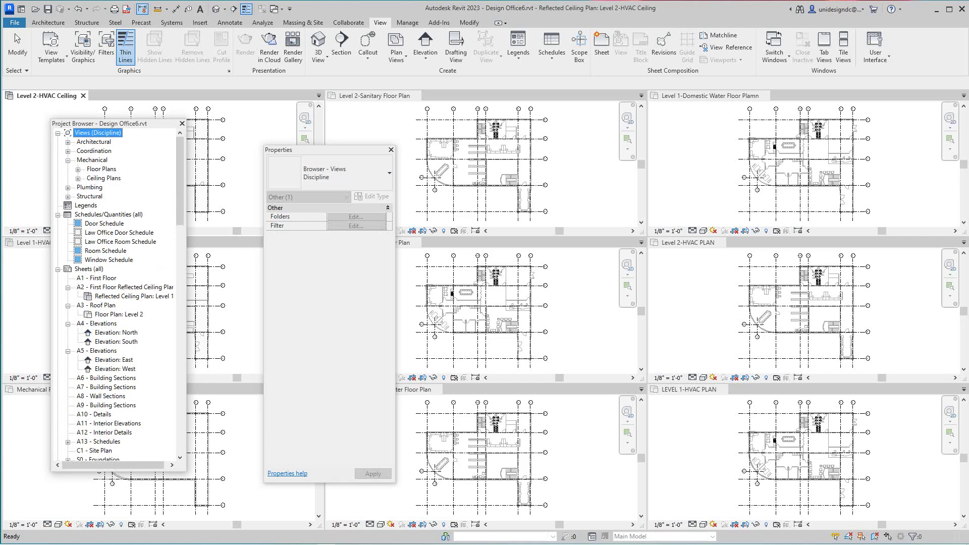
left_click(77, 169)
left_click(68, 160)
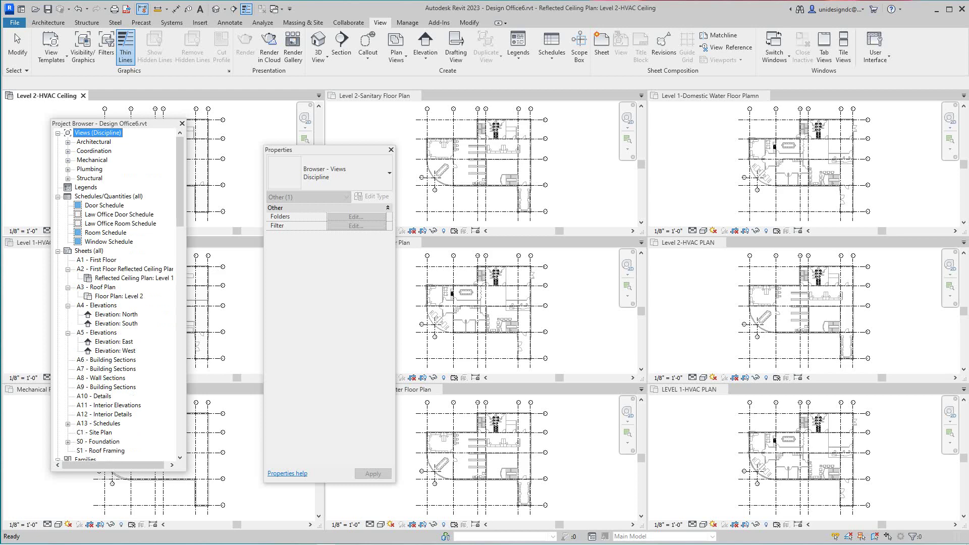
left_click(68, 170)
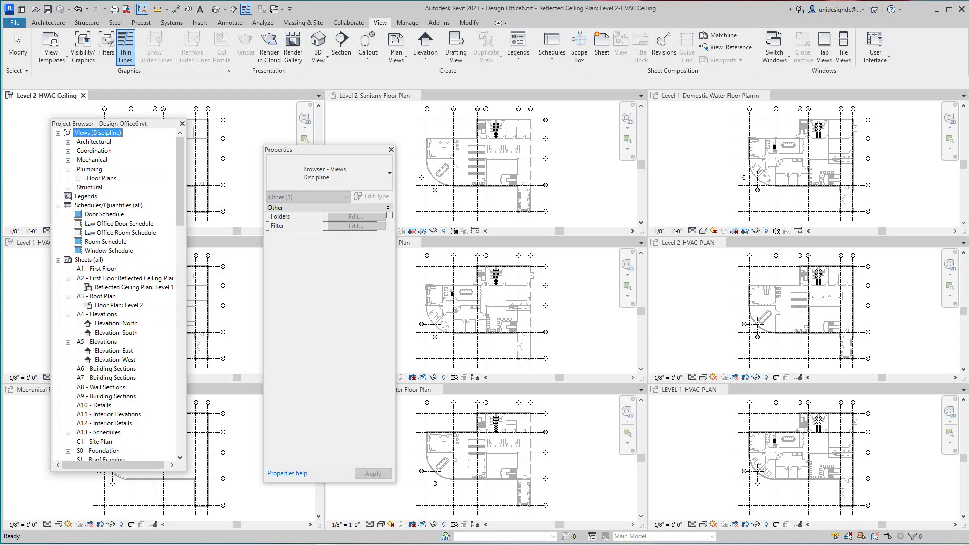
left_click(78, 178)
left_click(78, 178)
left_click(68, 169)
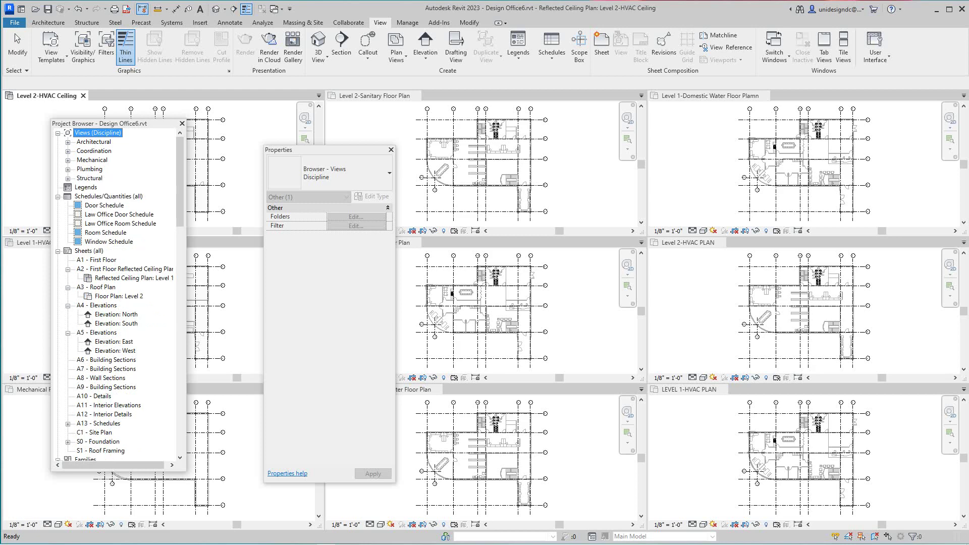
- Make the tiled Level 2-Sanitary Floor Plan view active and reframe its plan within the tile
scroll(497, 308, "down", 2)
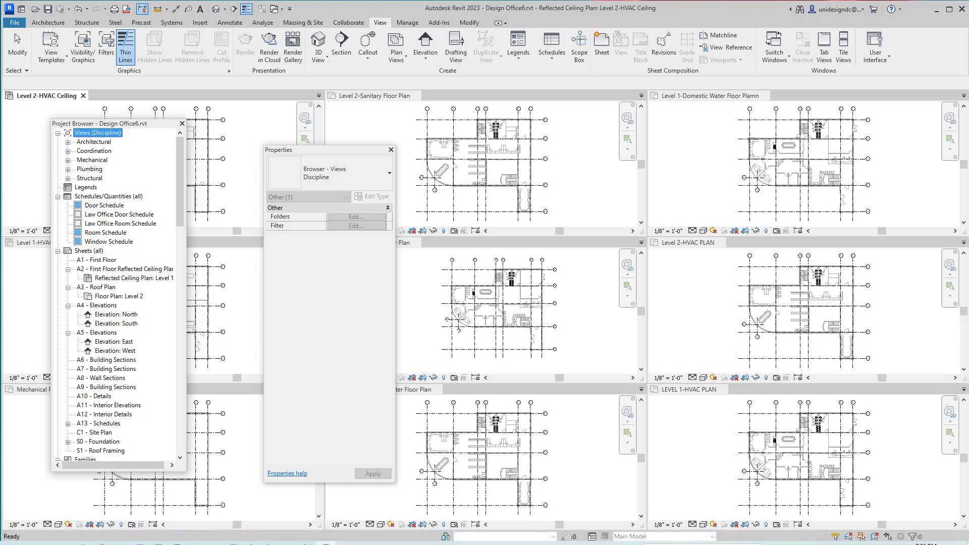
scroll(596, 208, "up", 2)
scroll(596, 208, "down", 4)
left_click(596, 208)
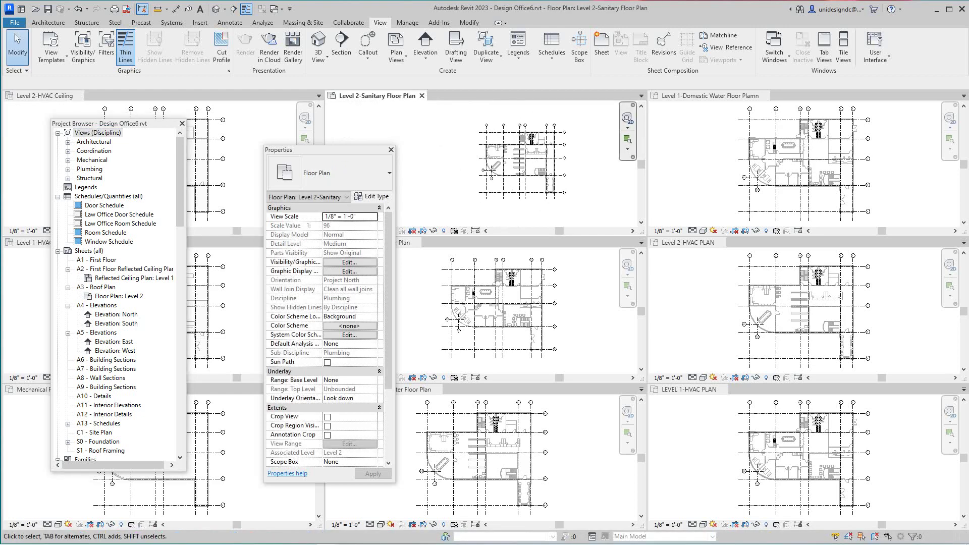
scroll(597, 208, "up", 3)
scroll(599, 167, "down", 1)
scroll(401, 128, "down", 2)
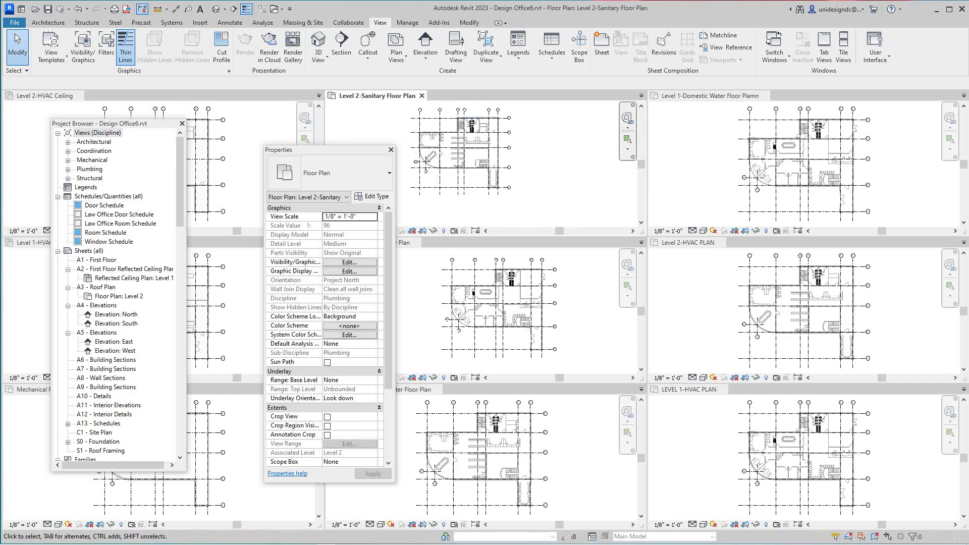
scroll(550, 151, "down", 1)
scroll(550, 152, "up", 1)
middle_click_drag(551, 151, 555, 161)
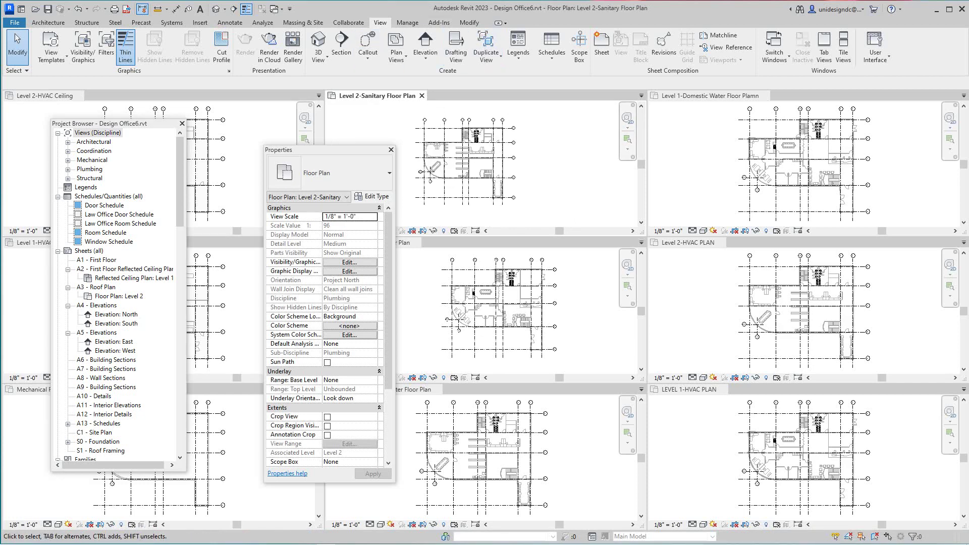
- Return the tiled windows to tabbed views and fit the Level 2-Sanitary Floor Plan in the drawing area
left_click(824, 48)
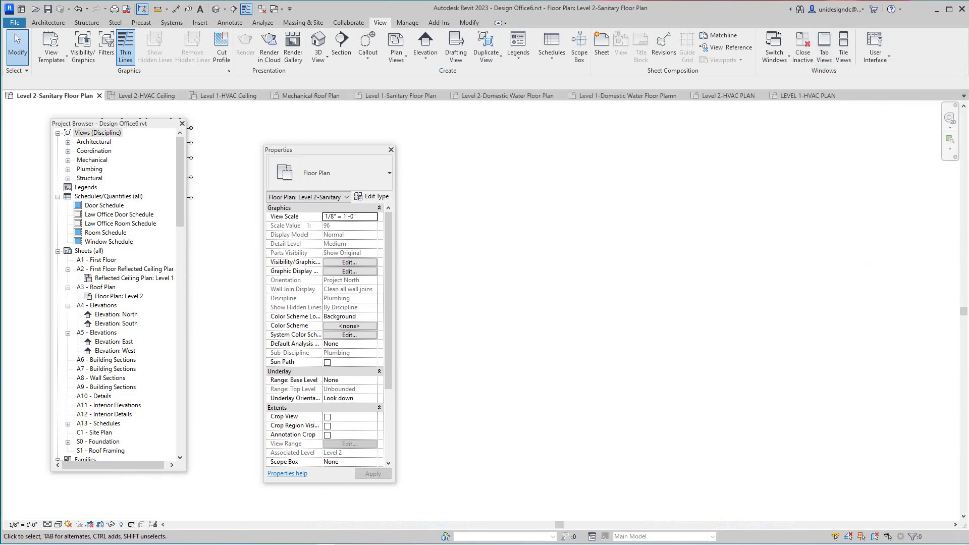
key("z")
key("f")
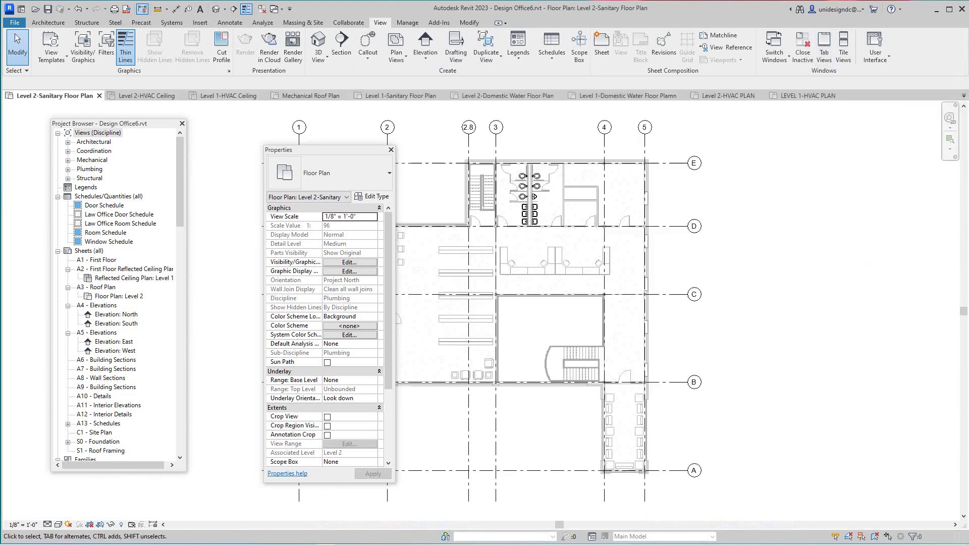
middle_click_drag(525, 303, 637, 329)
scroll(820, 269, "down", 2)
middle_click_drag(821, 269, 787, 262)
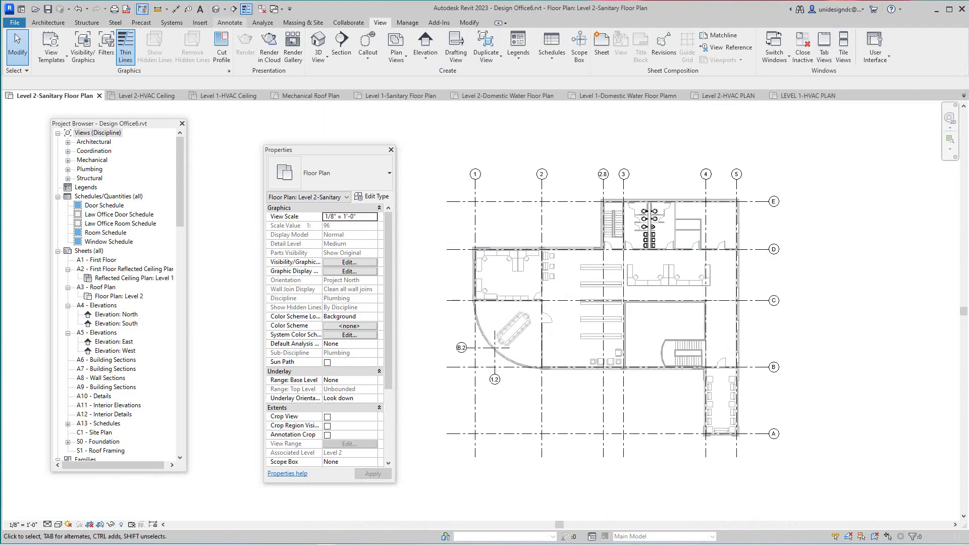
- Close all inactive views, keeping only the Level 2-Sanitary Floor Plan open
left_click(262, 9)
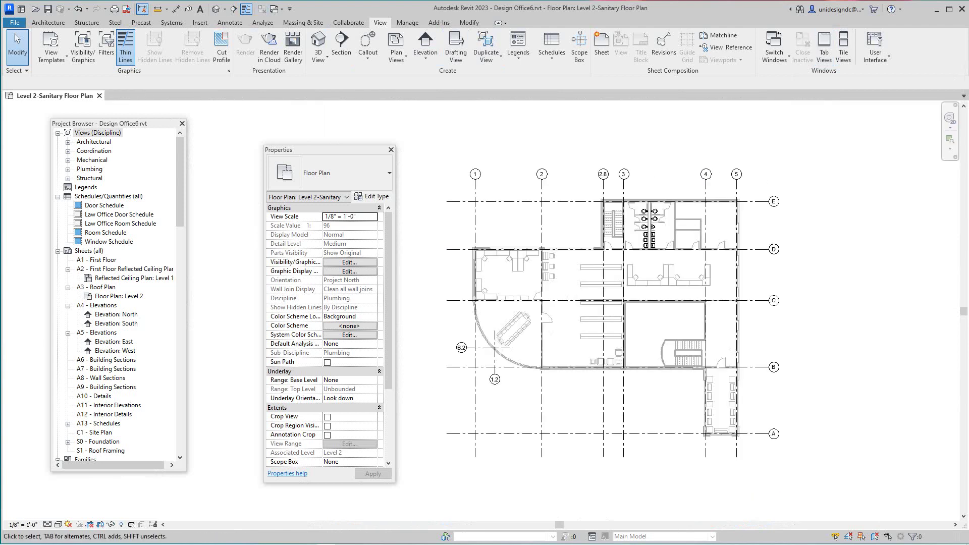
scroll(490, 266, "up", 2)
middle_click_drag(490, 266, 525, 332)
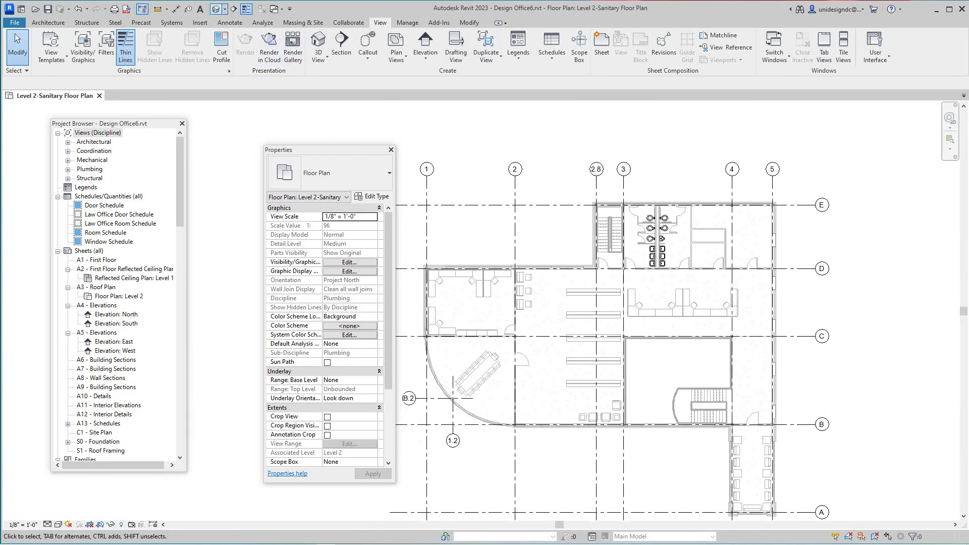
- Open the default 3D view and examine the office building's exterior from a lower angle
left_click(216, 10)
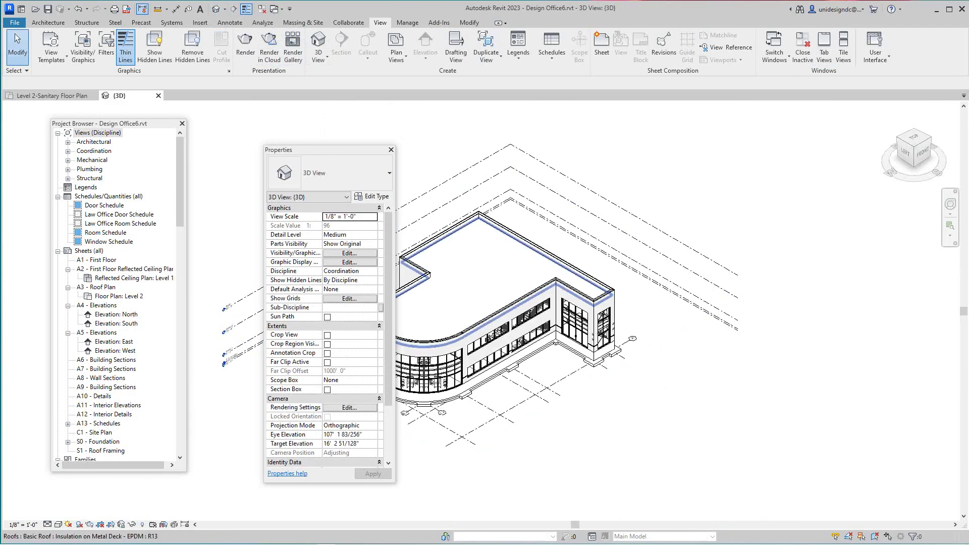
middle_click_drag(611, 296, 647, 318)
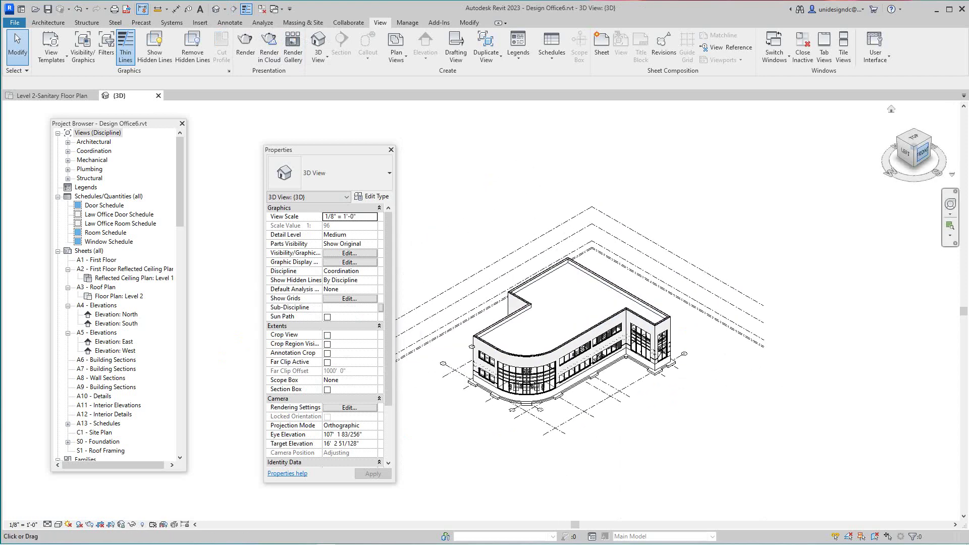
left_click_drag(915, 154, 908, 139)
mouse_move(595, 318)
middle_mouse_down("shift")
mouse_move(631, 303)
mouse_move(662, 323)
mouse_move(664, 348)
mouse_move(702, 356)
mouse_move(712, 308)
mouse_move(732, 326)
mouse_move(749, 318)
middle_mouse_up("shift")
scroll(682, 266, "up", 3)
scroll(677, 267, "down", 3)
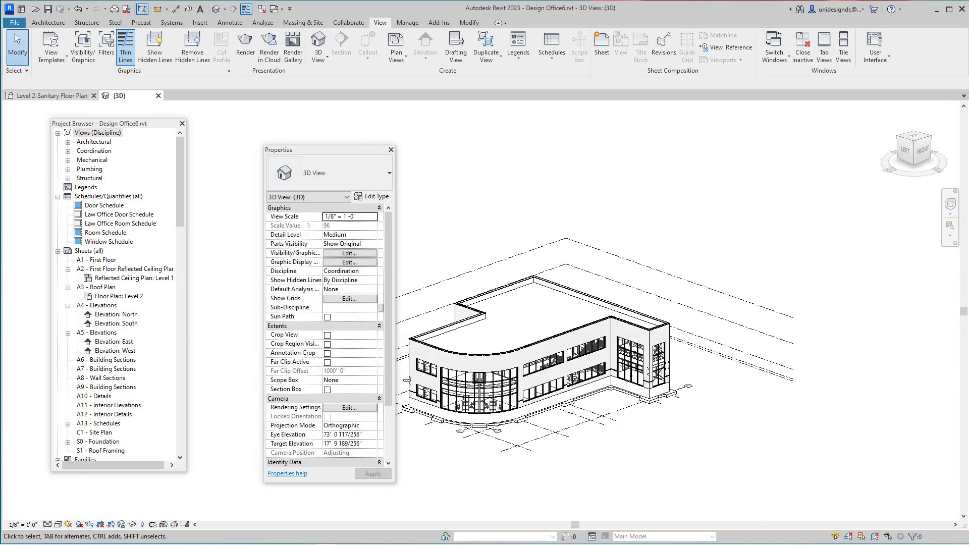
- Switch back to the Level 2-Sanitary Floor Plan view
left_click(52, 95)
scroll(515, 243, "down", 2)
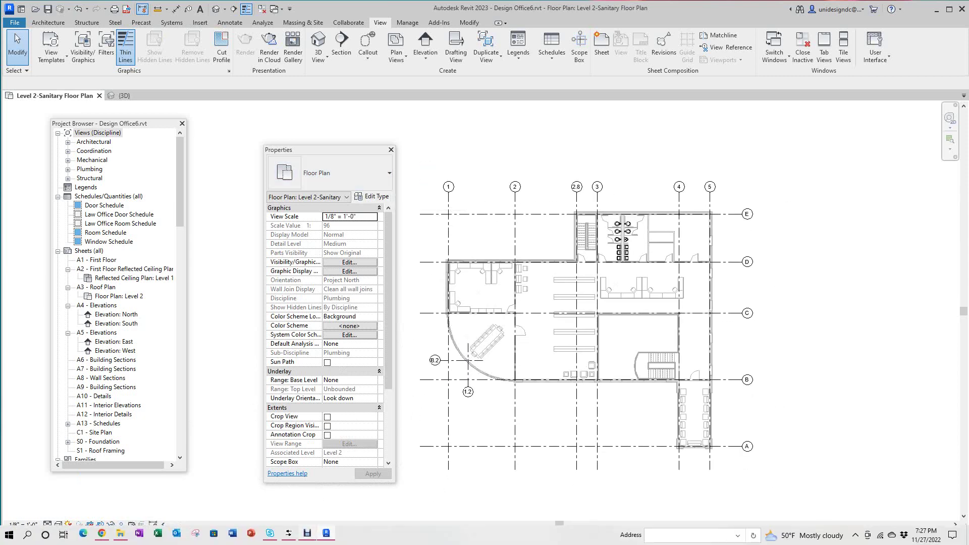
left_click(308, 533)
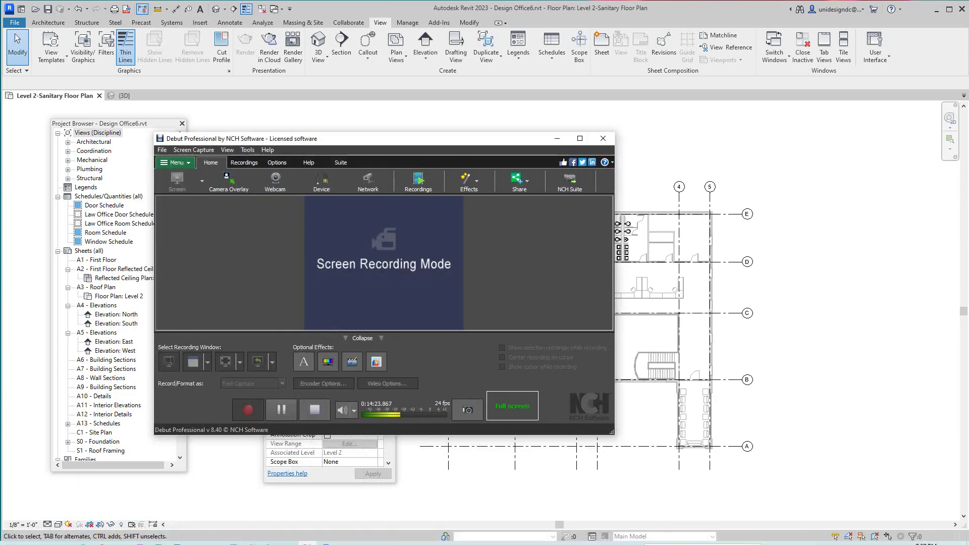